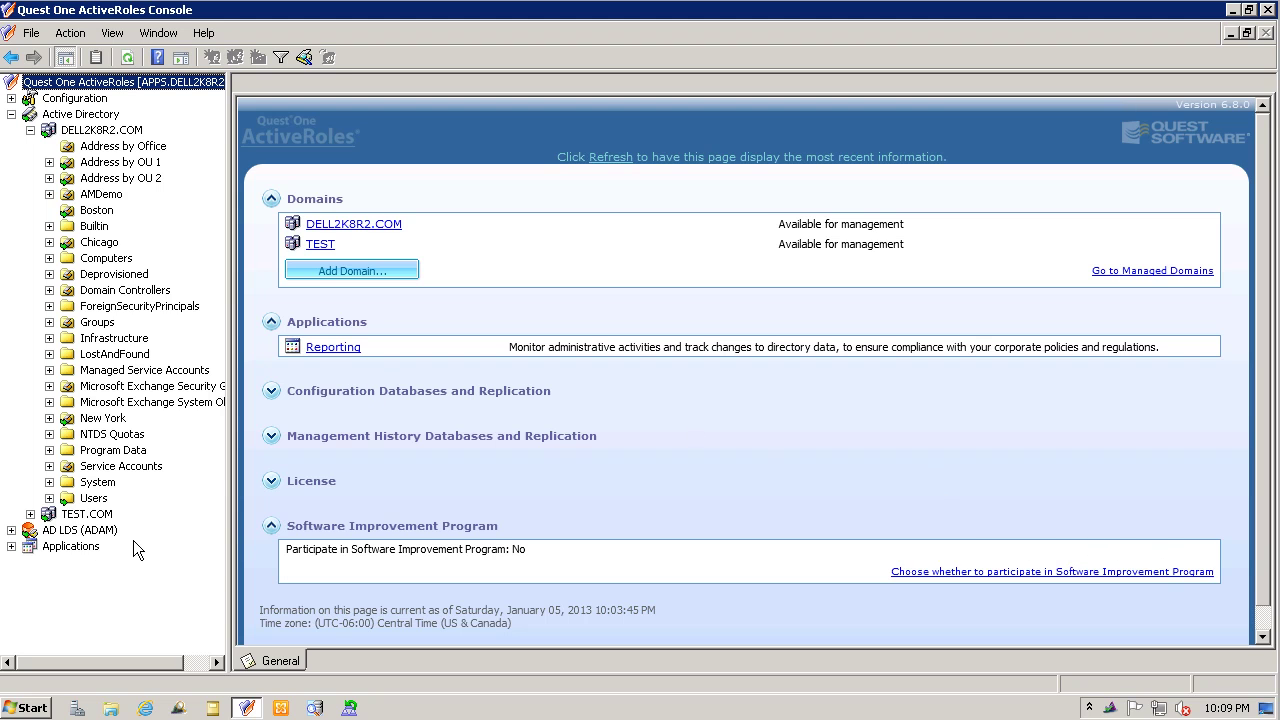
Start a new delegation on the Chicago OU and pick the admin user as the trustee.
left_click(30, 514)
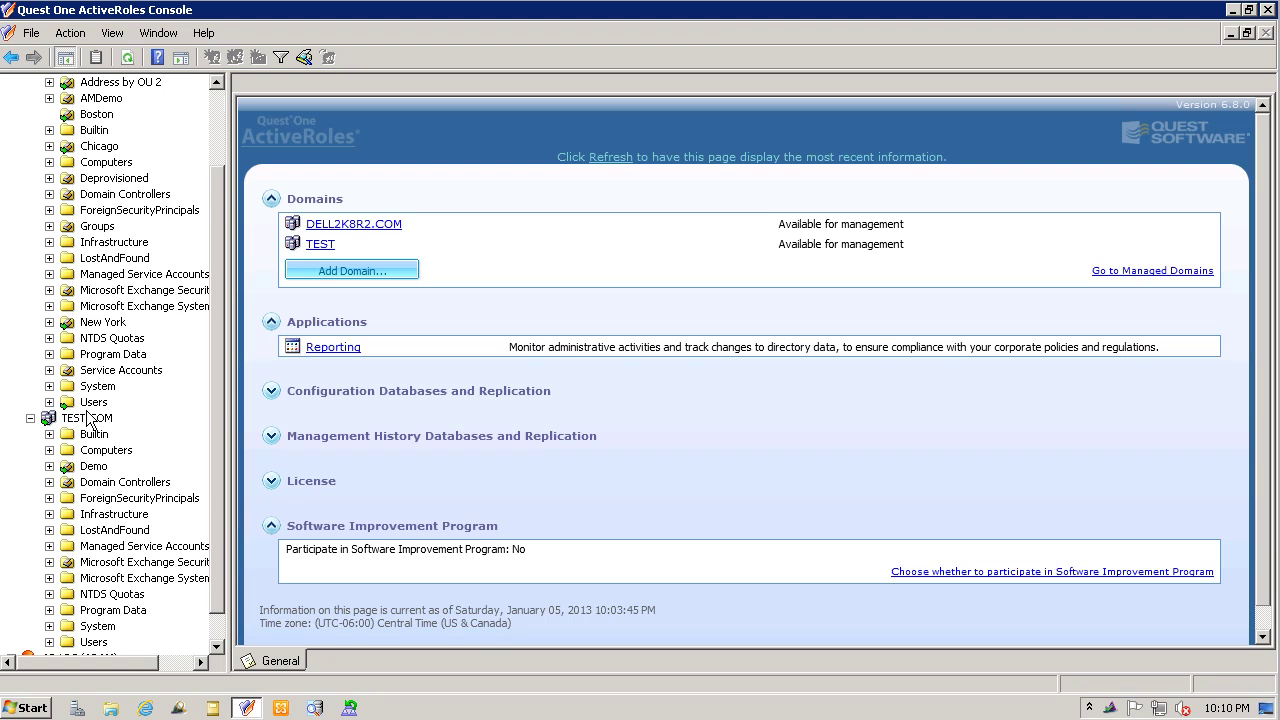
left_click(30, 418)
right_click(110, 246)
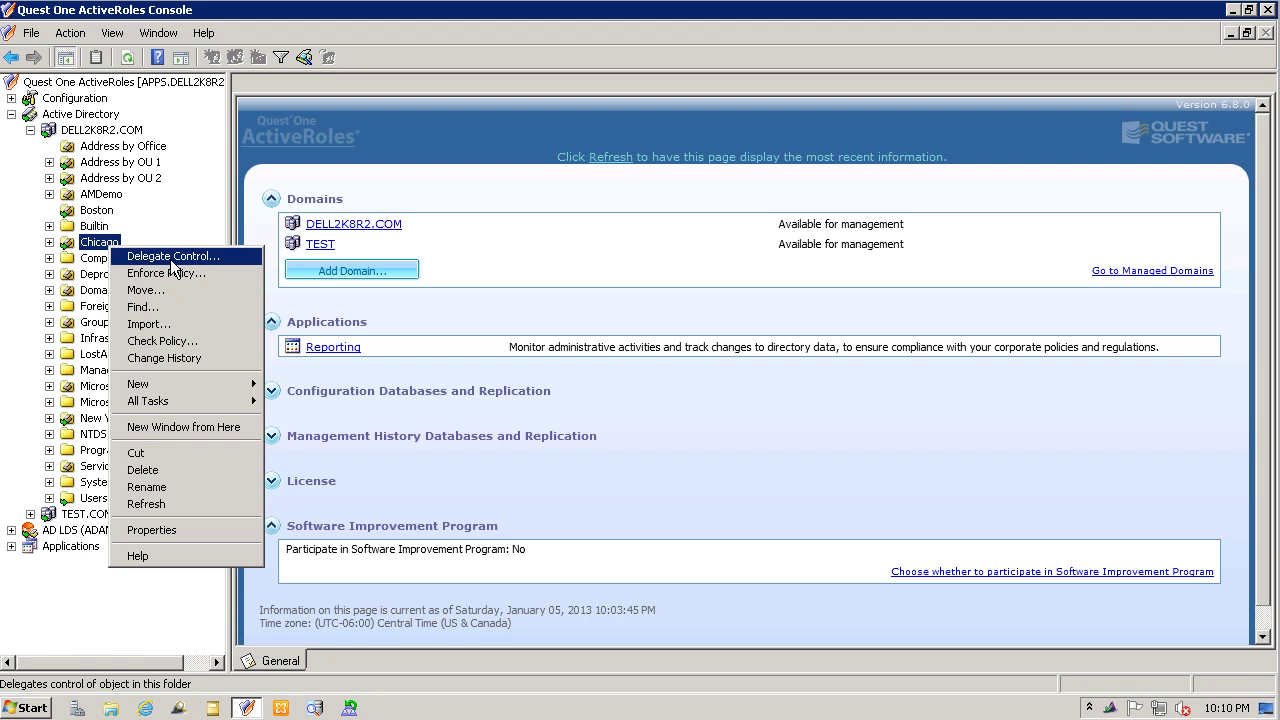
left_click(174, 258)
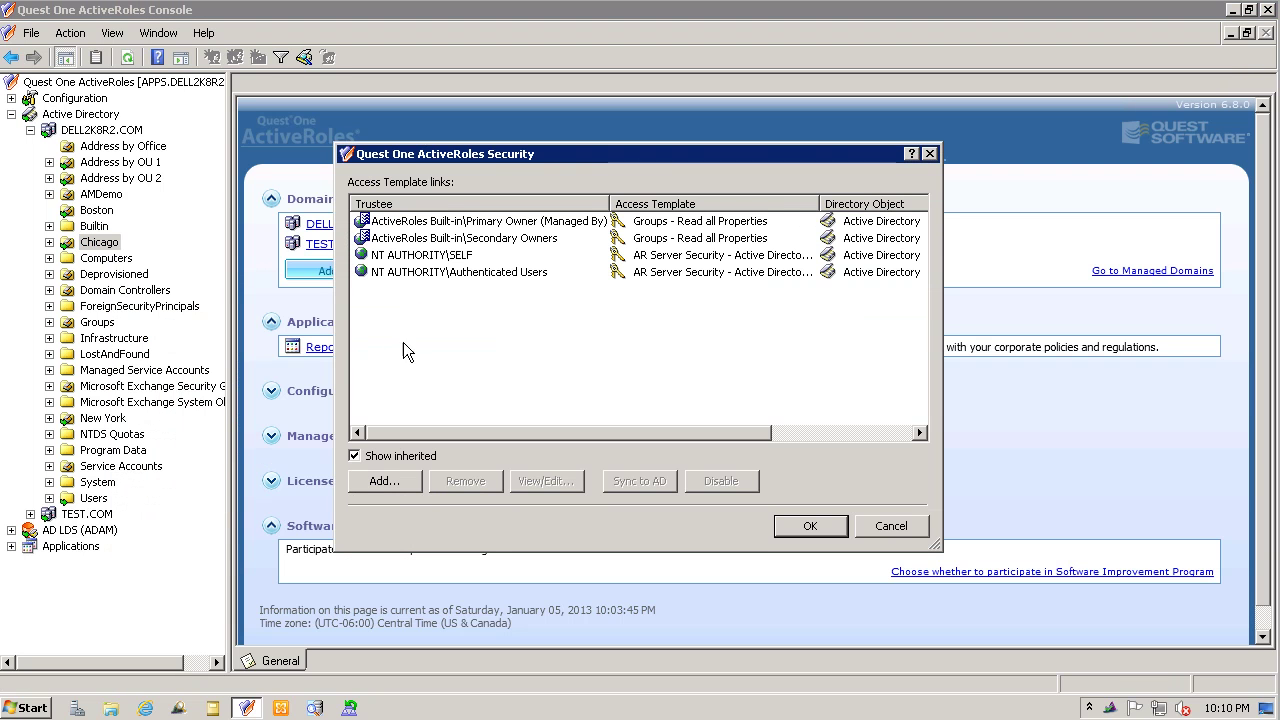
left_click(414, 483)
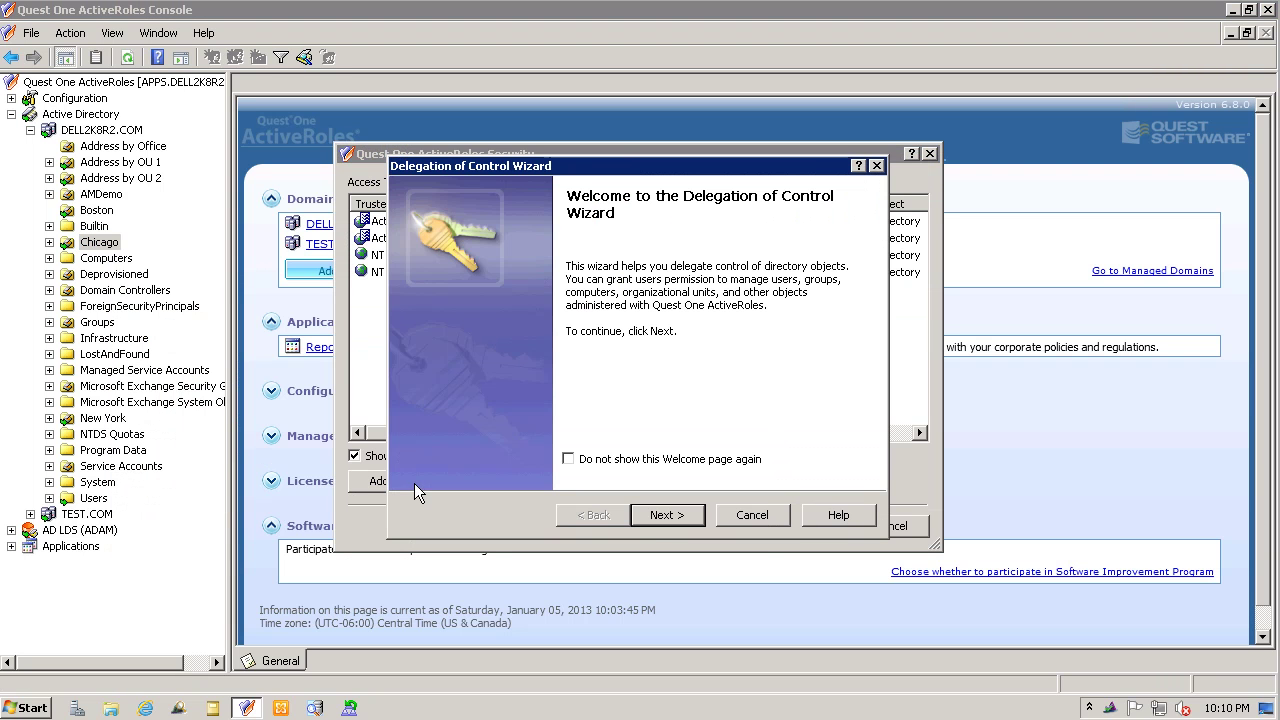
left_click(660, 515)
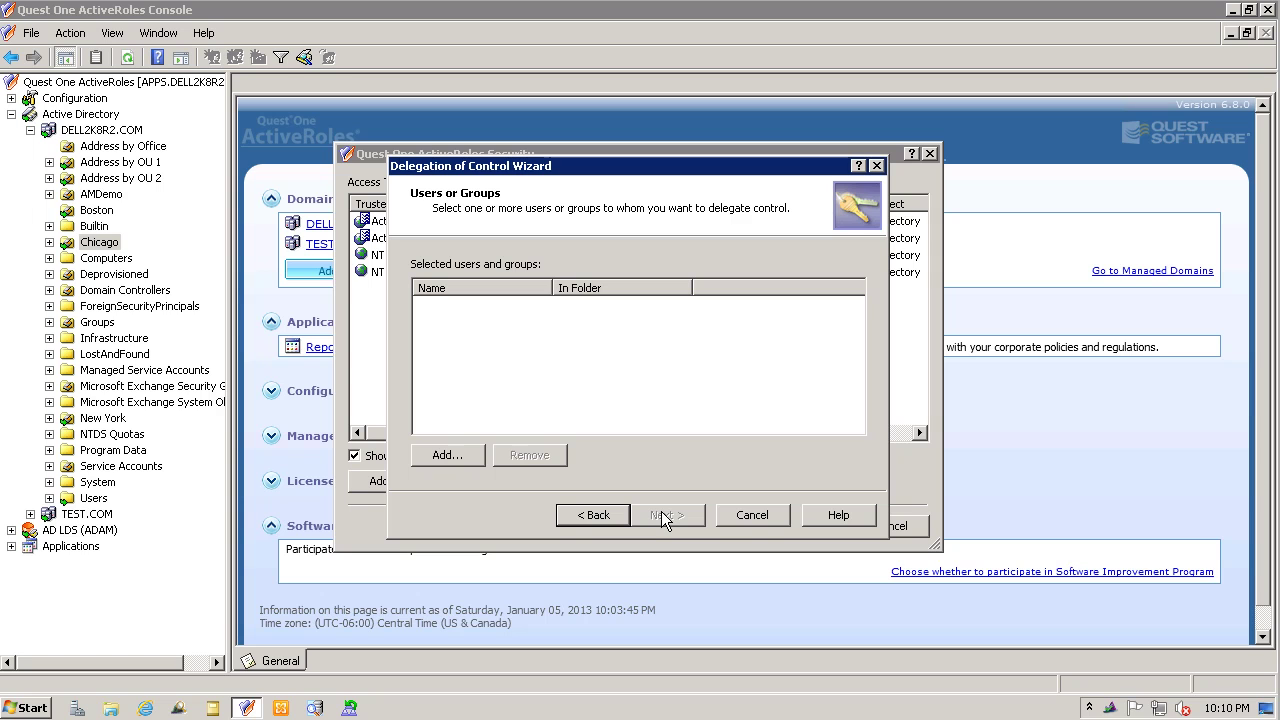
left_click(468, 457)
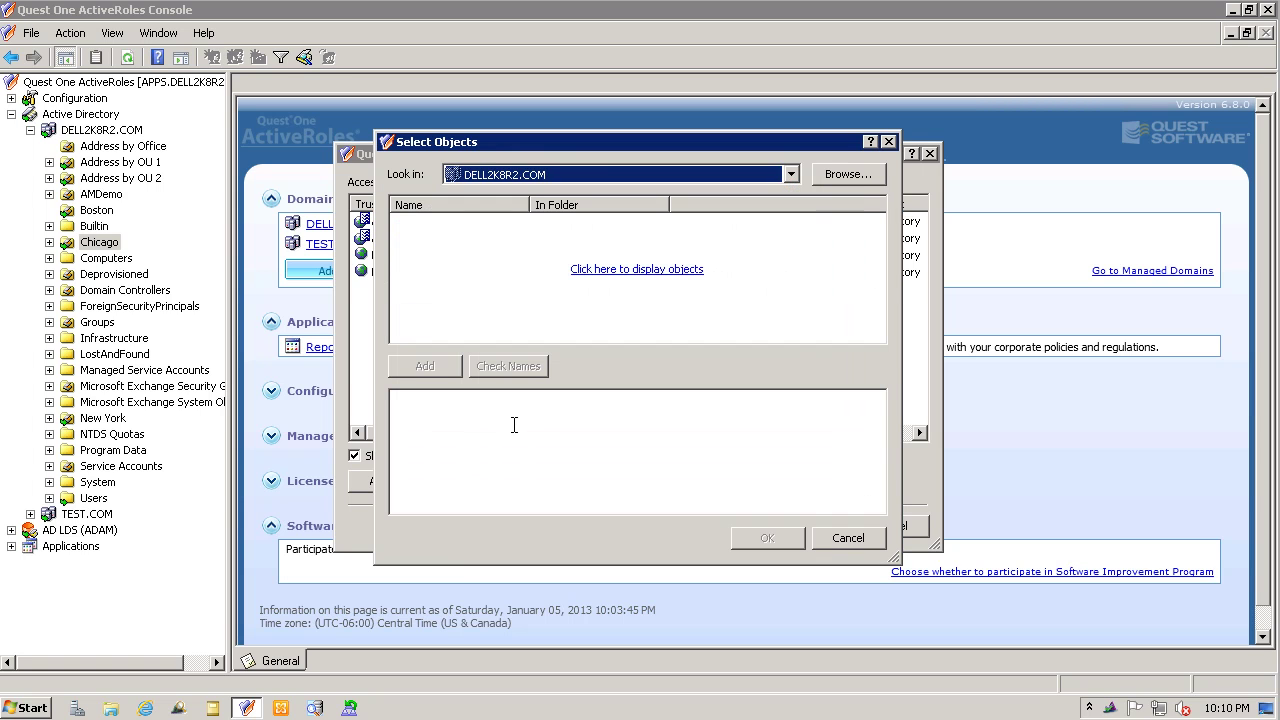
left_click(515, 425)
type("JOe")
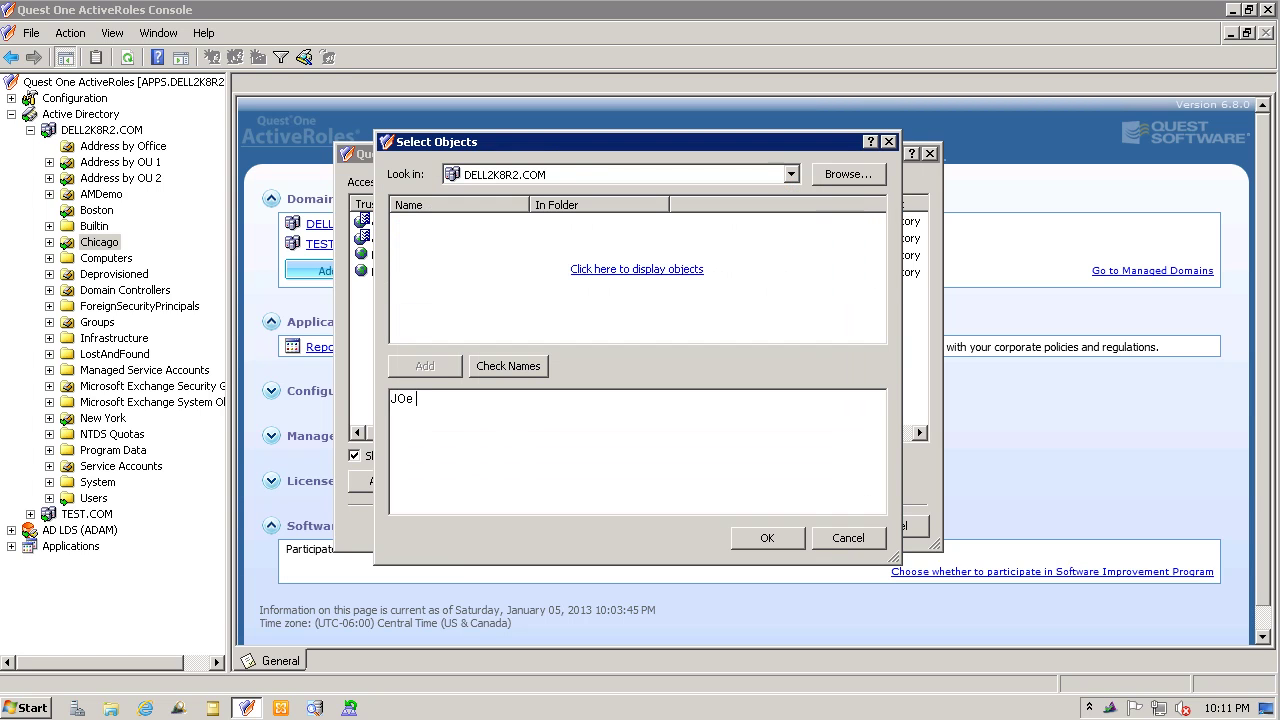
type(" Admin")
left_click(506, 368)
left_click(767, 538)
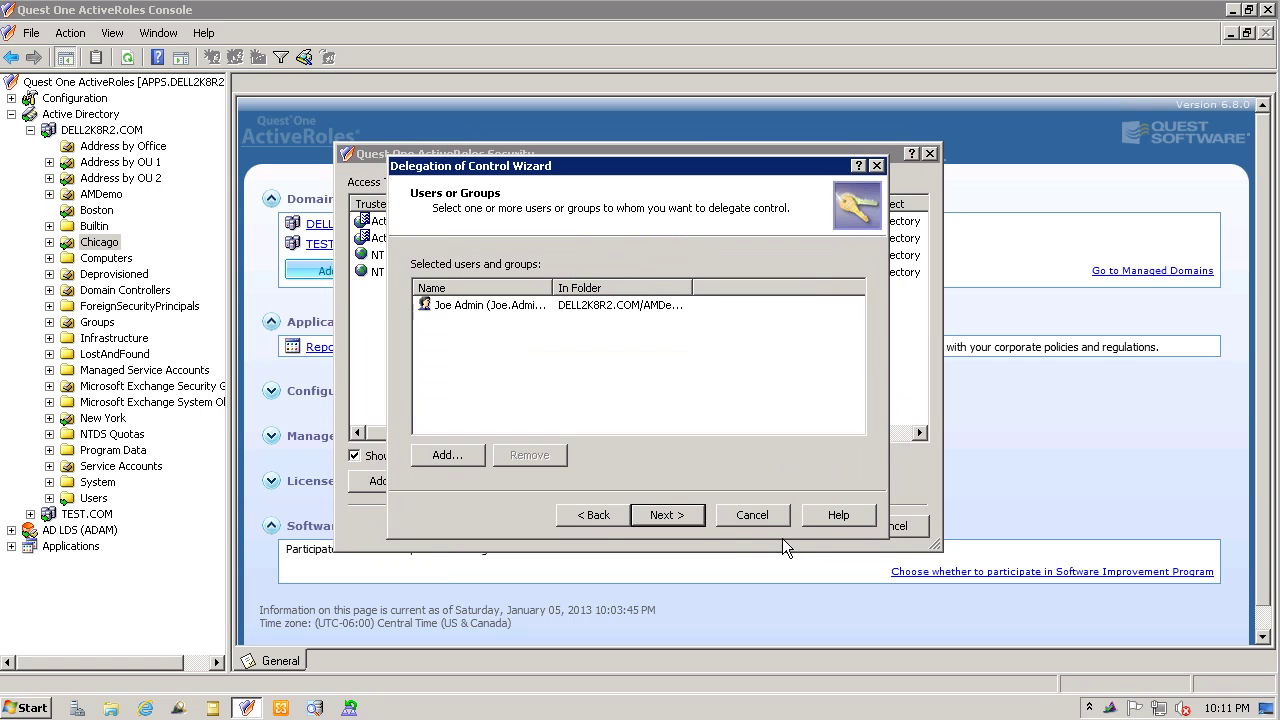
Grant the All Objects - Full Control template with default inheritance, finish, and apply.
left_click(700, 516)
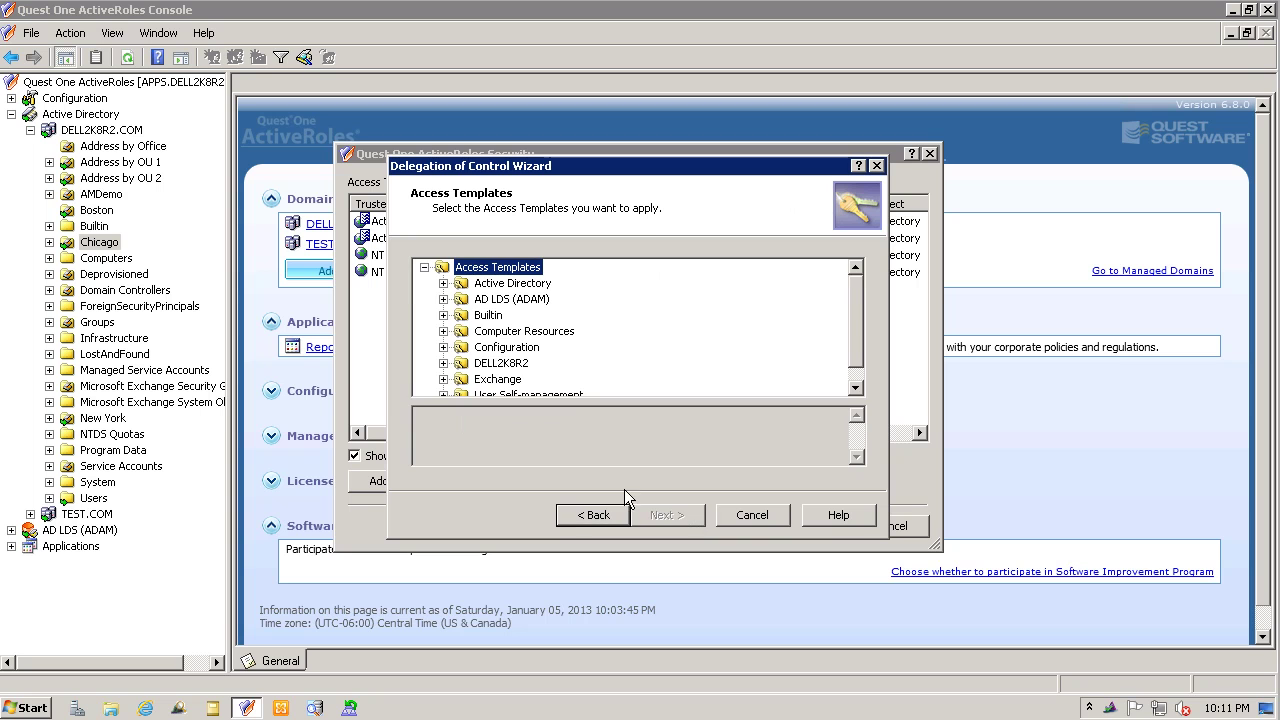
left_click(443, 283)
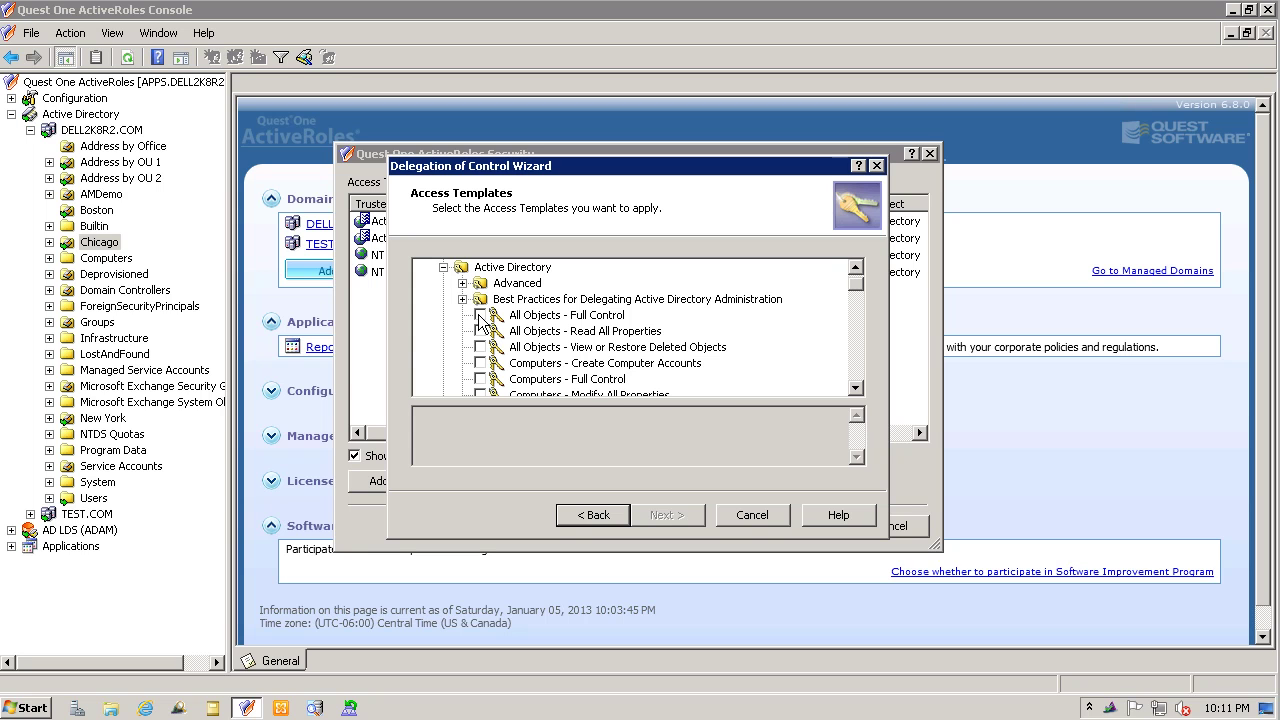
left_click(480, 316)
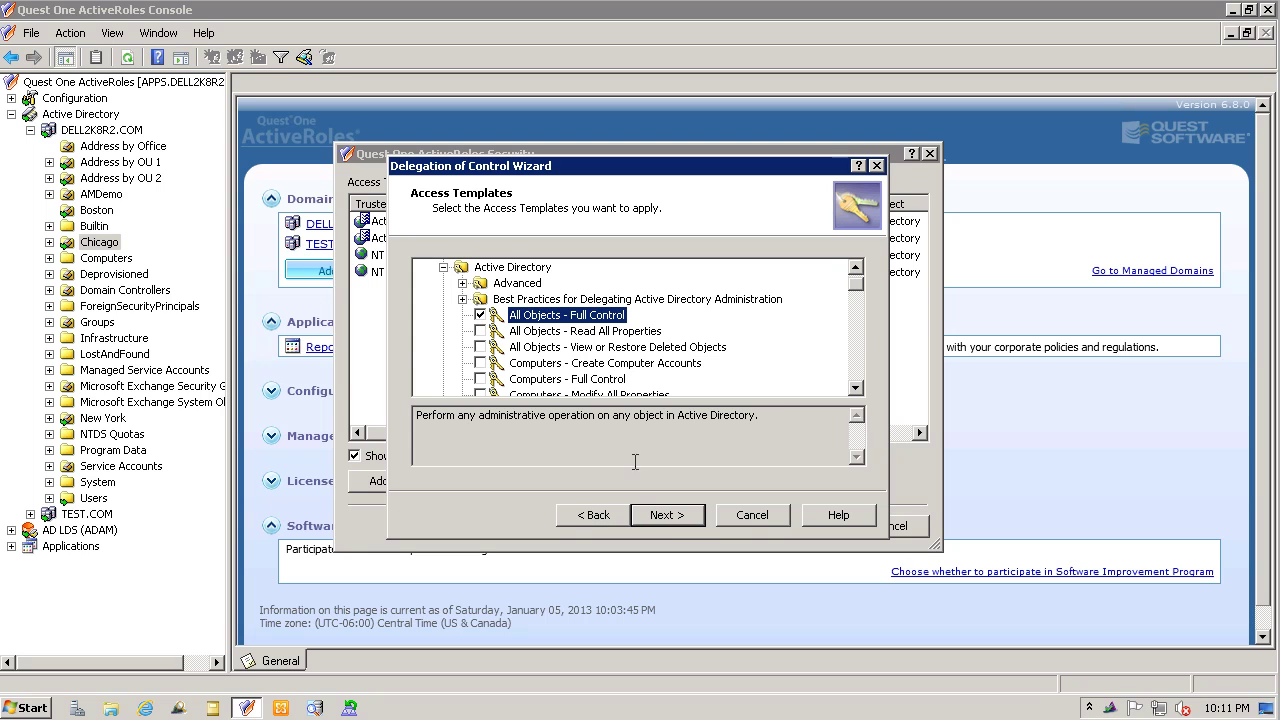
left_click(664, 515)
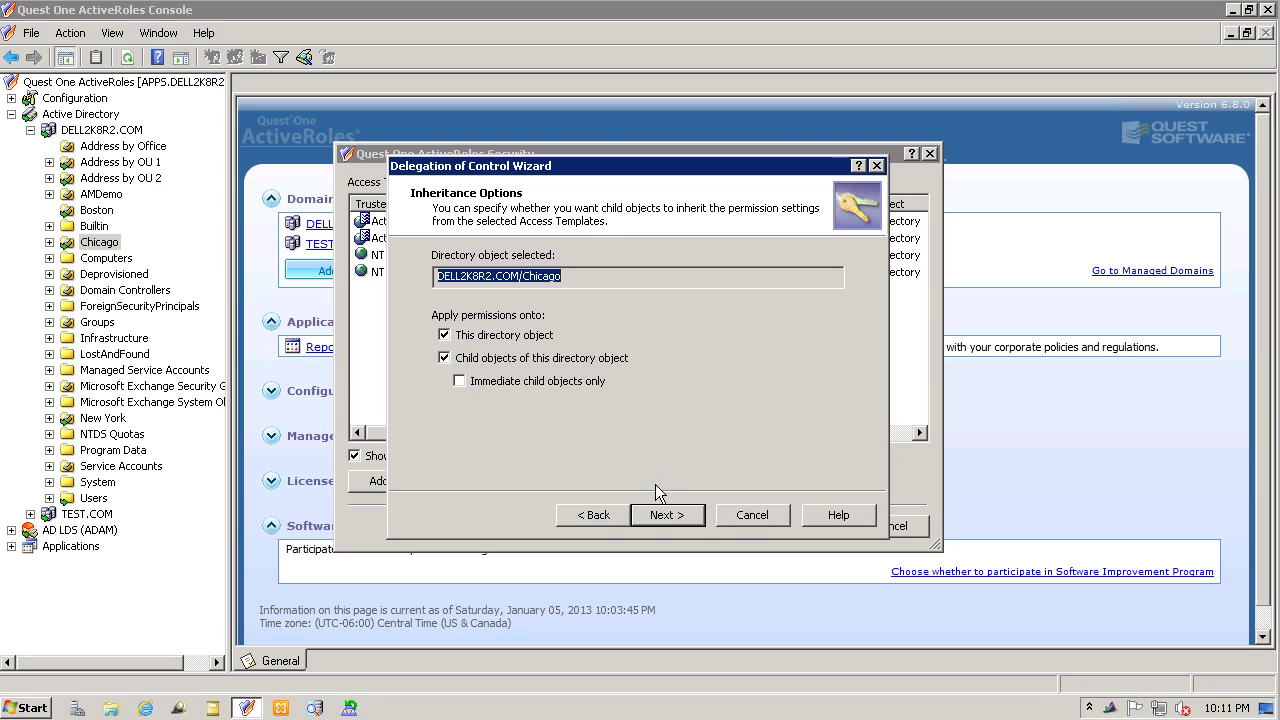
left_click(667, 514)
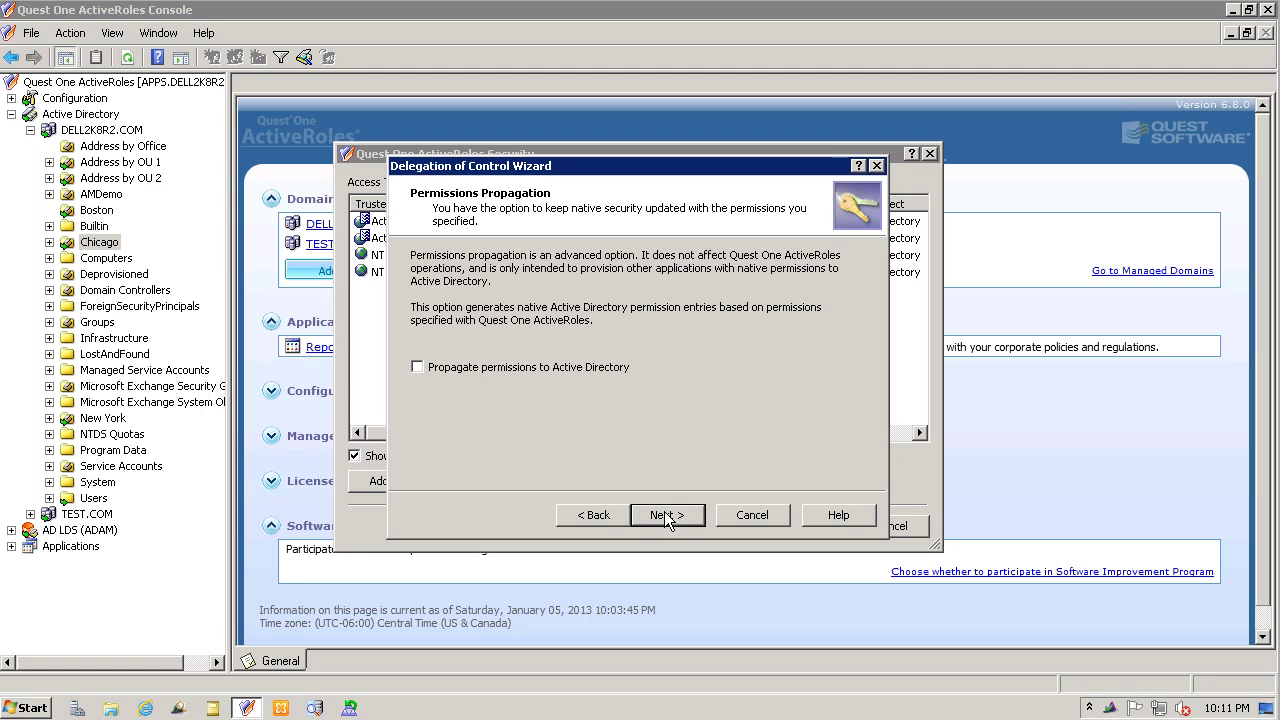
left_click(667, 515)
left_click(667, 515)
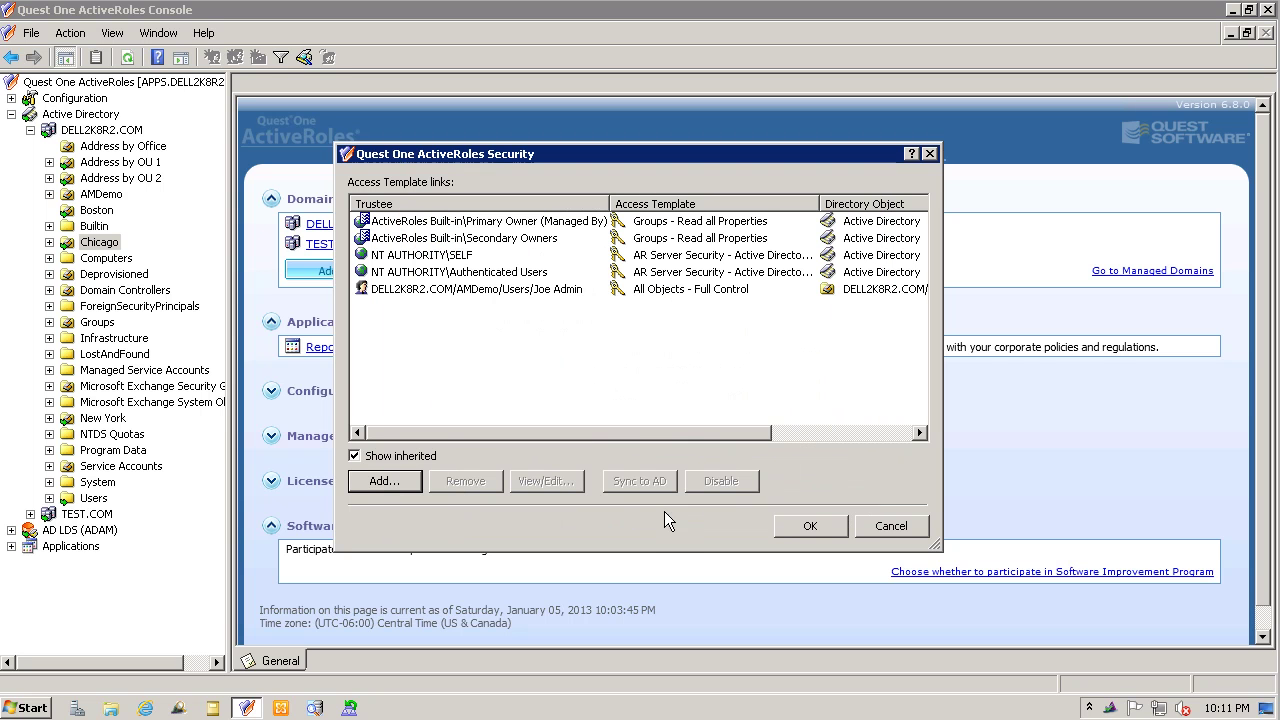
left_click(790, 522)
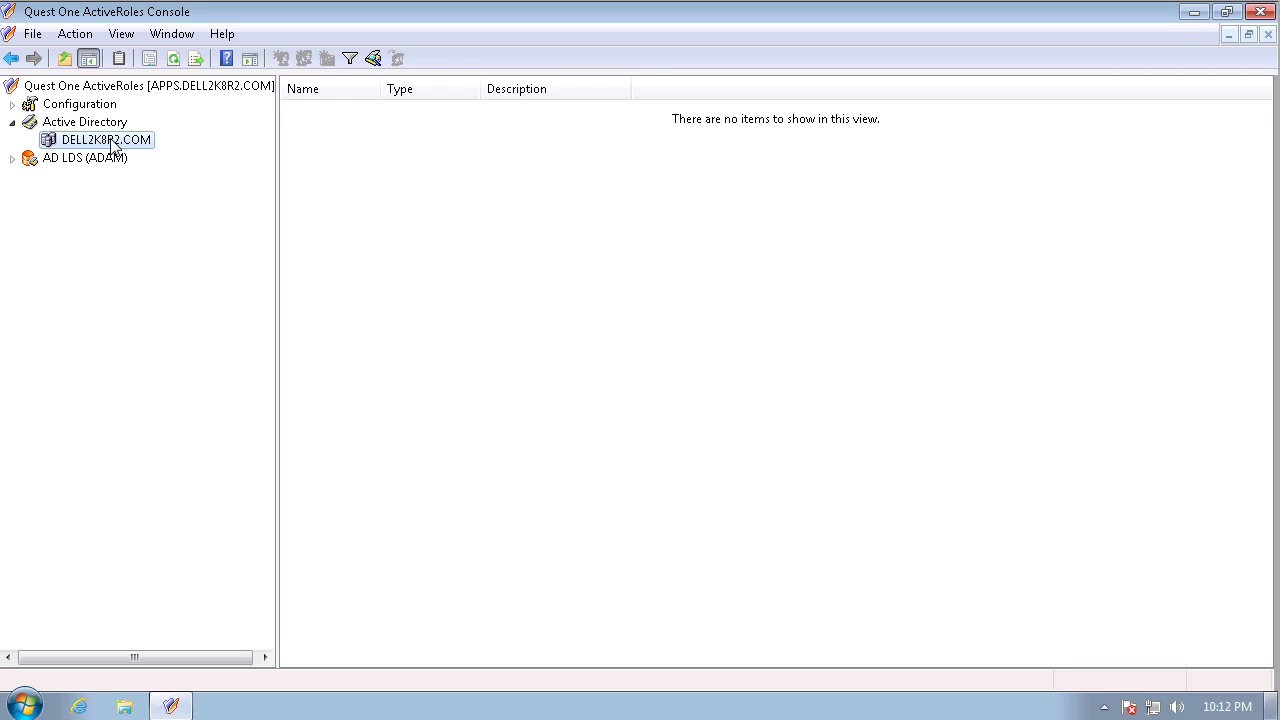
Refresh, expand DELL2K8R2.COM and Chicago, and browse to Chicago's Groups container.
left_click(174, 59)
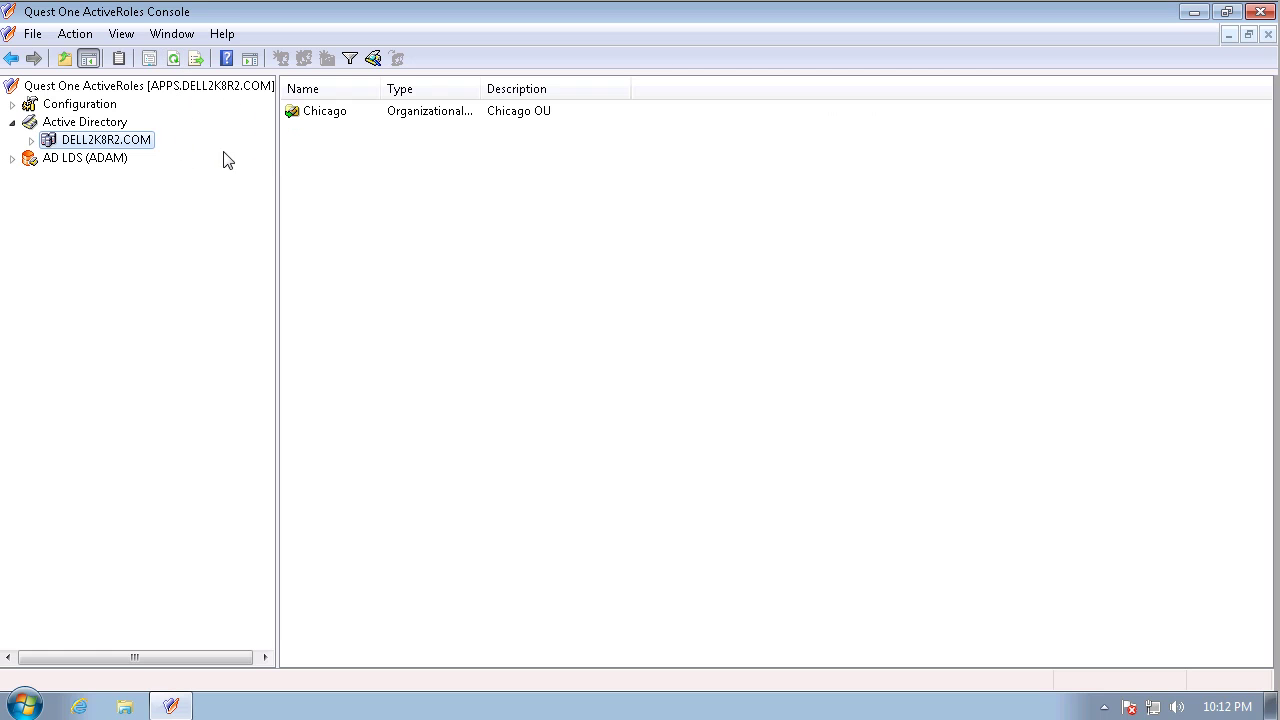
left_click(31, 140)
left_click(50, 158)
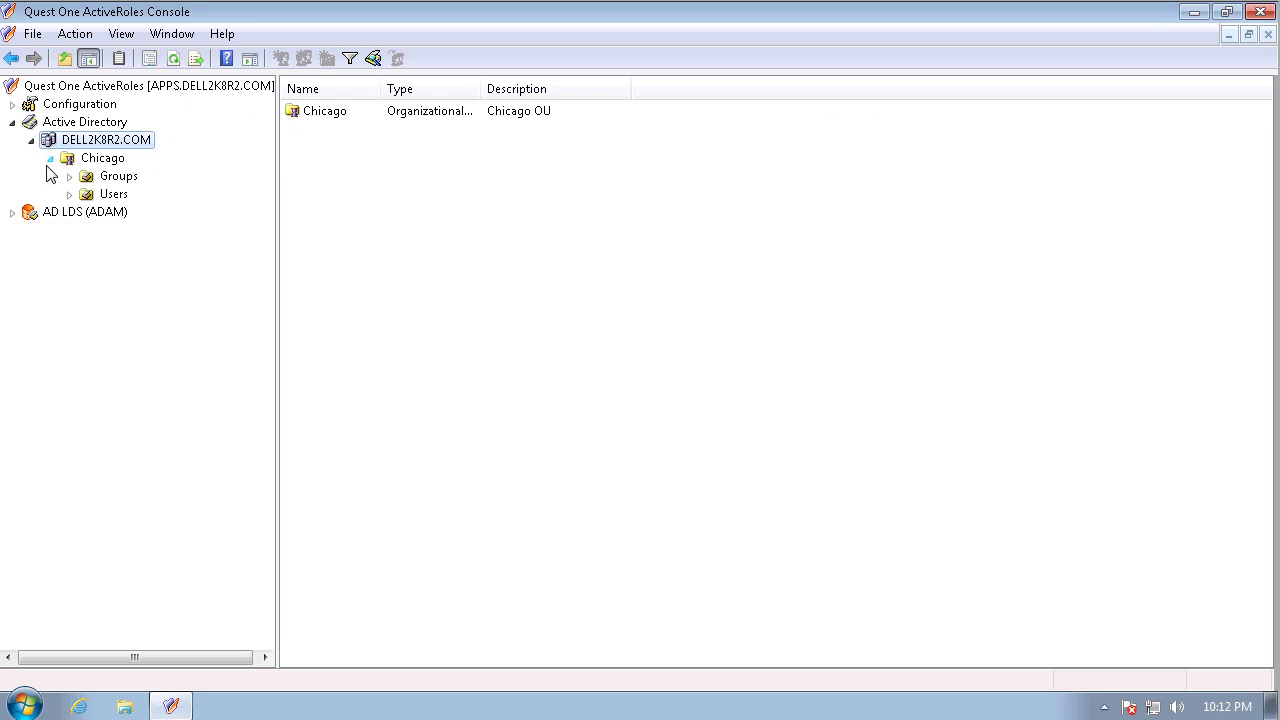
left_click(93, 158)
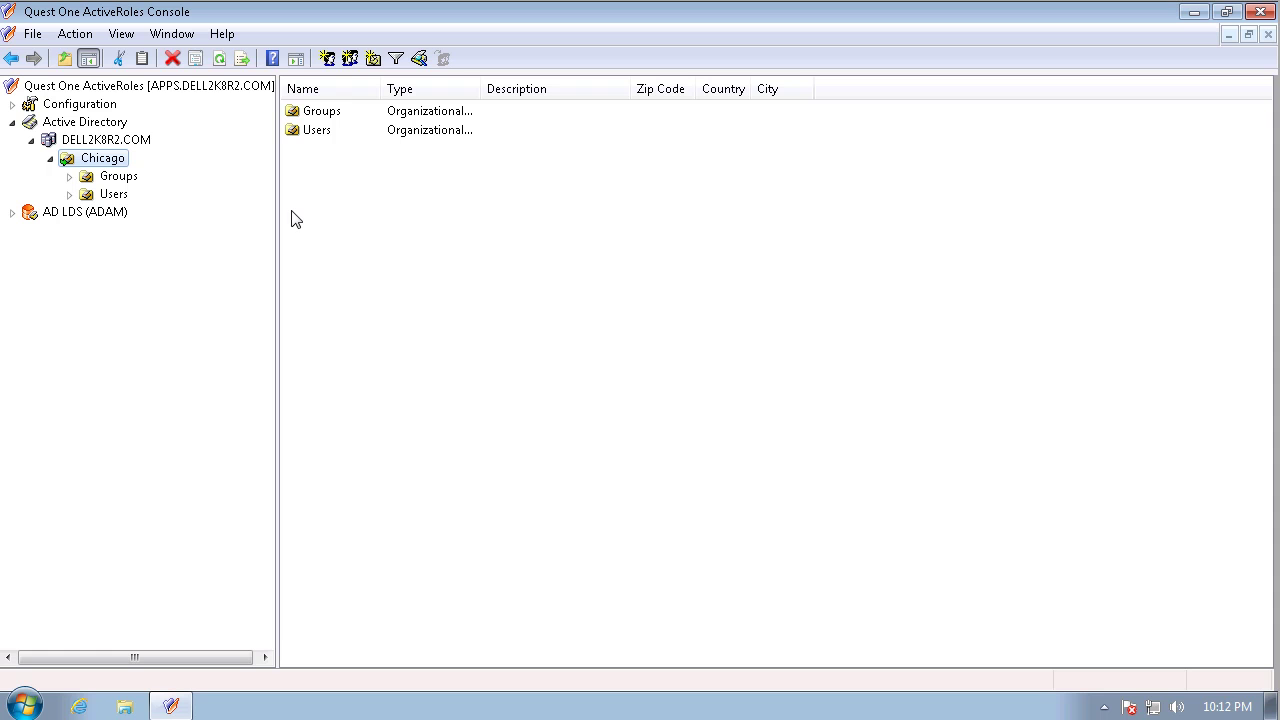
left_click(115, 141)
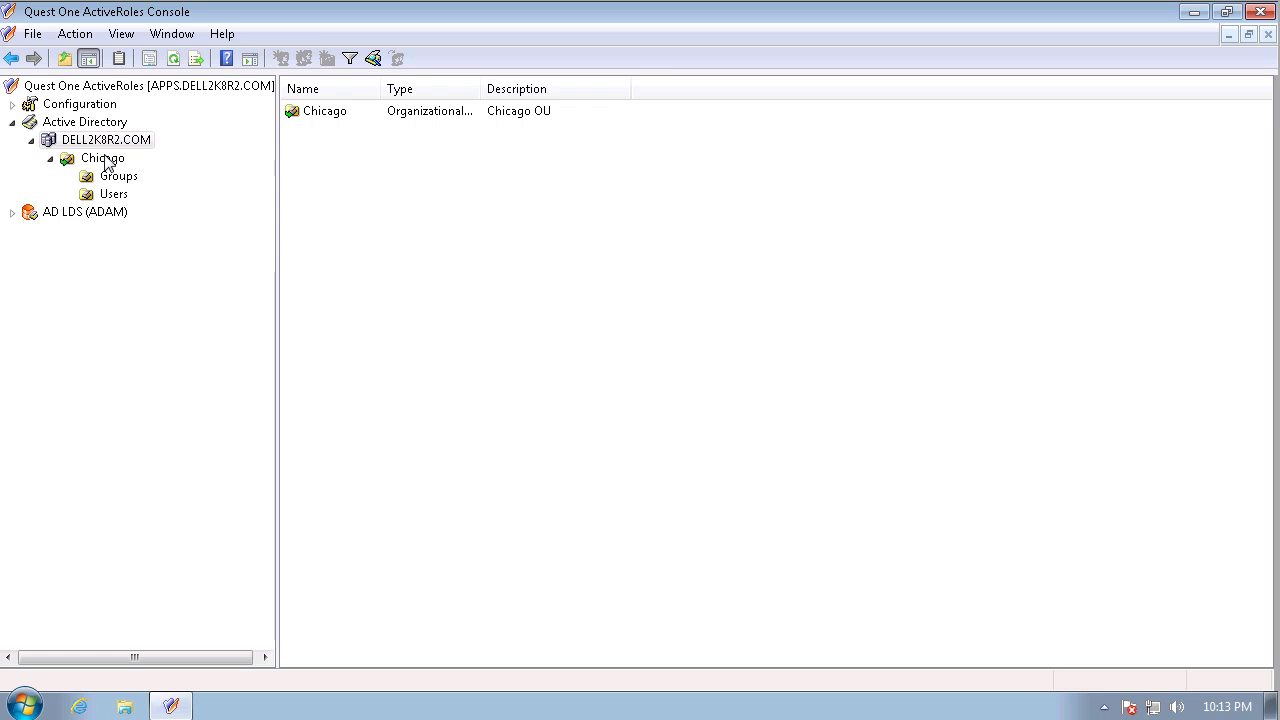
left_click(101, 160)
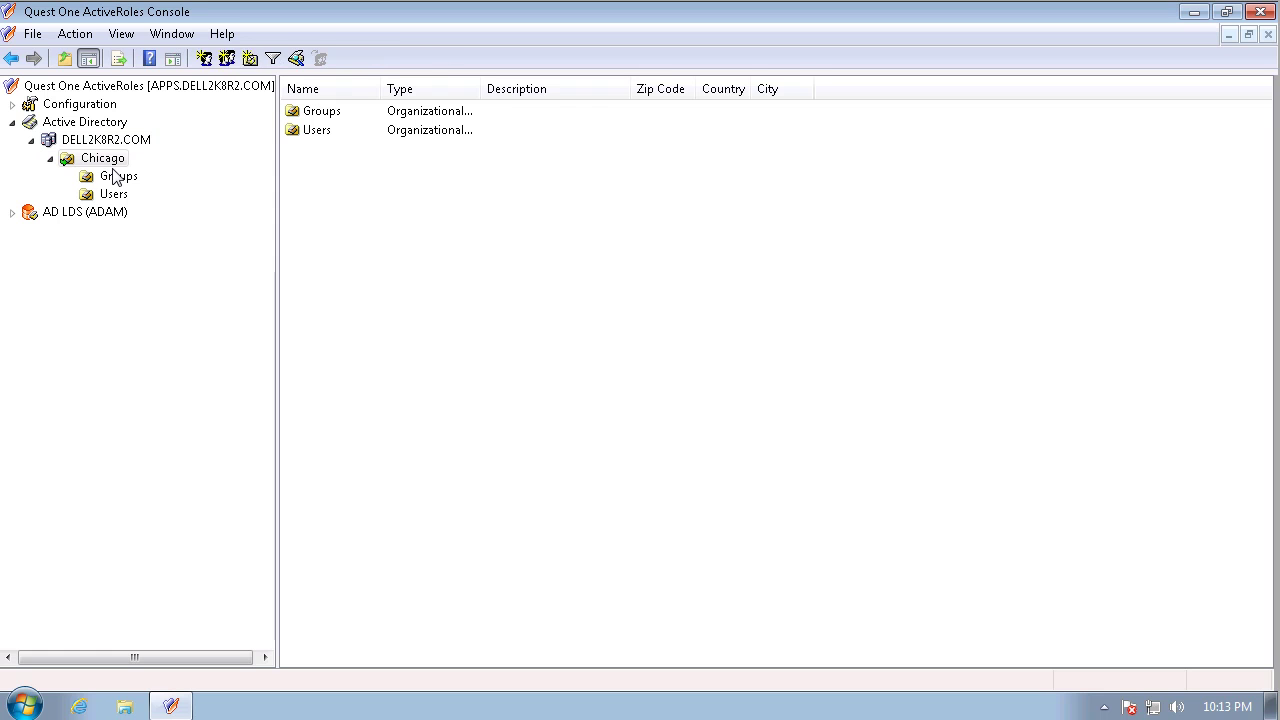
left_click(117, 177)
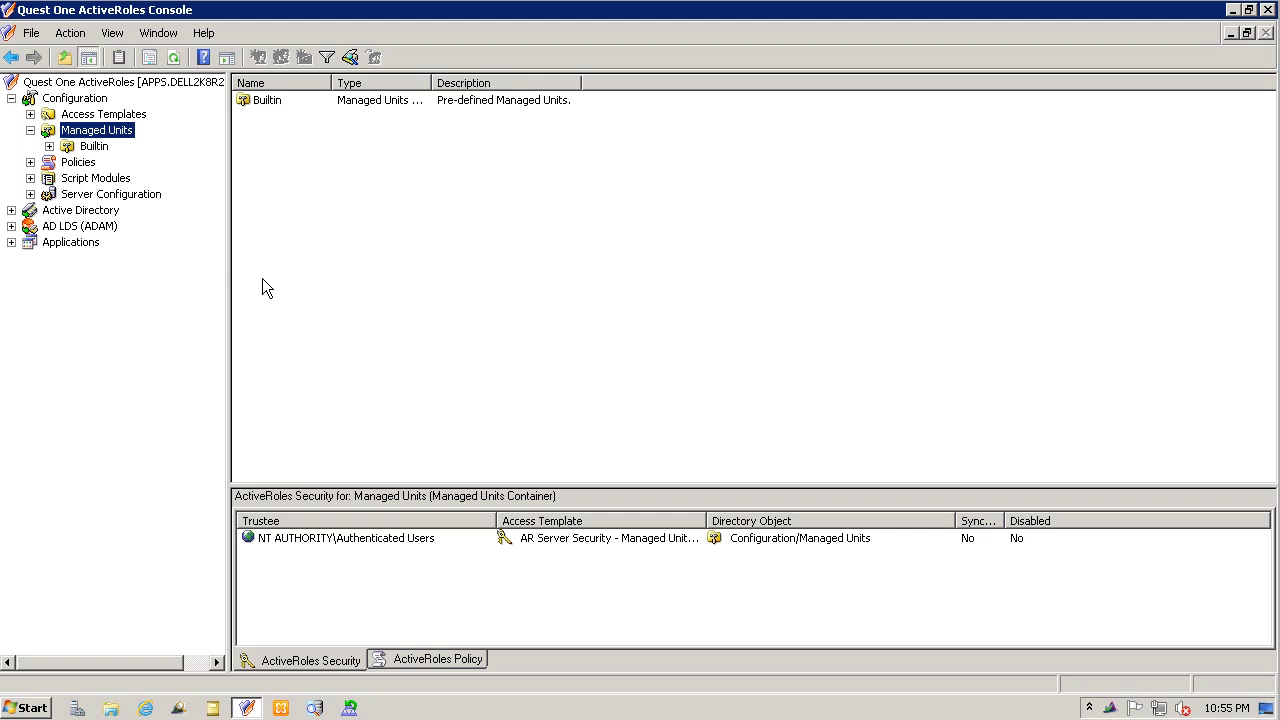
Create a new managed unit named 'Service Accounts' with an Include by Query membership rule.
right_click(122, 136)
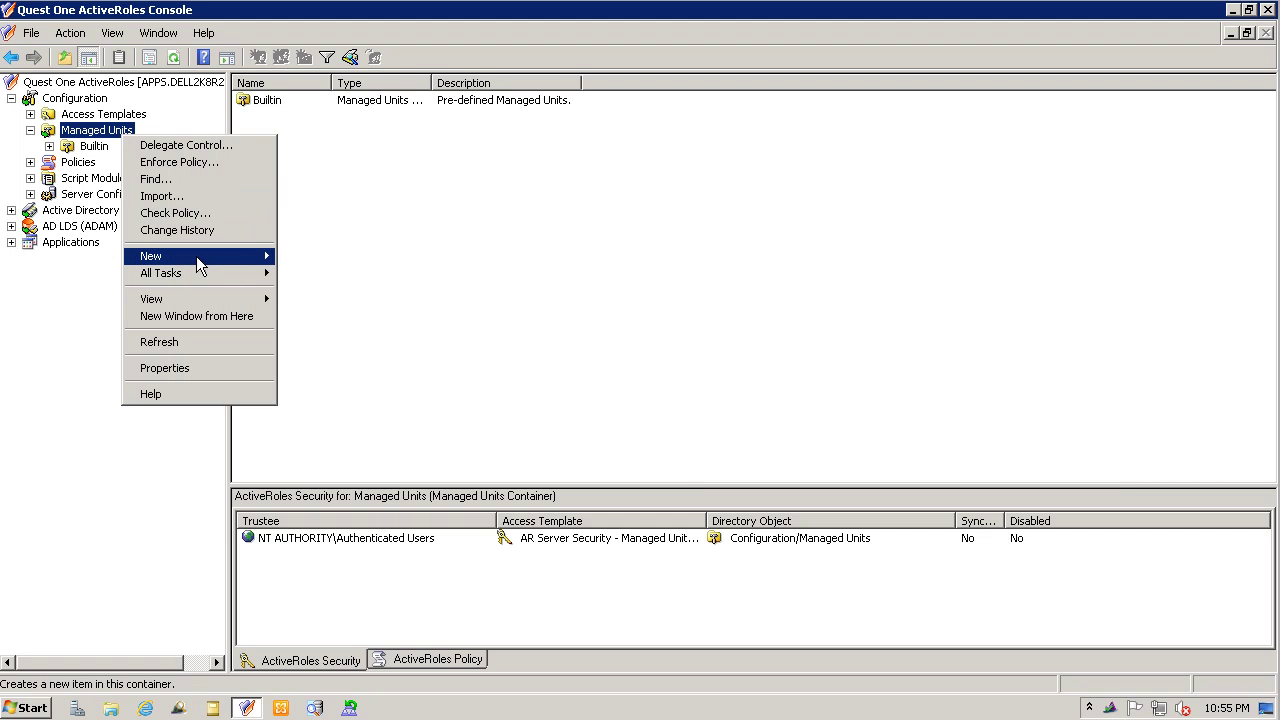
mouse_move(201, 258)
left_click(304, 262)
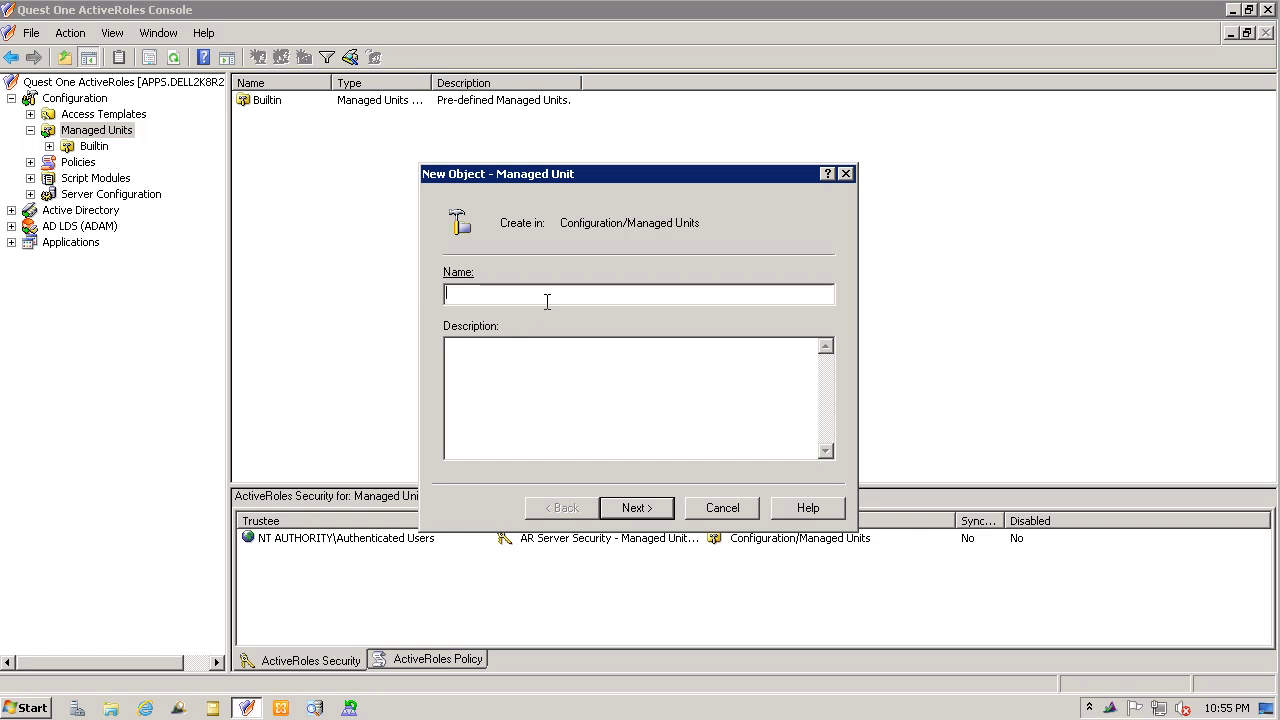
type("Service Accounts")
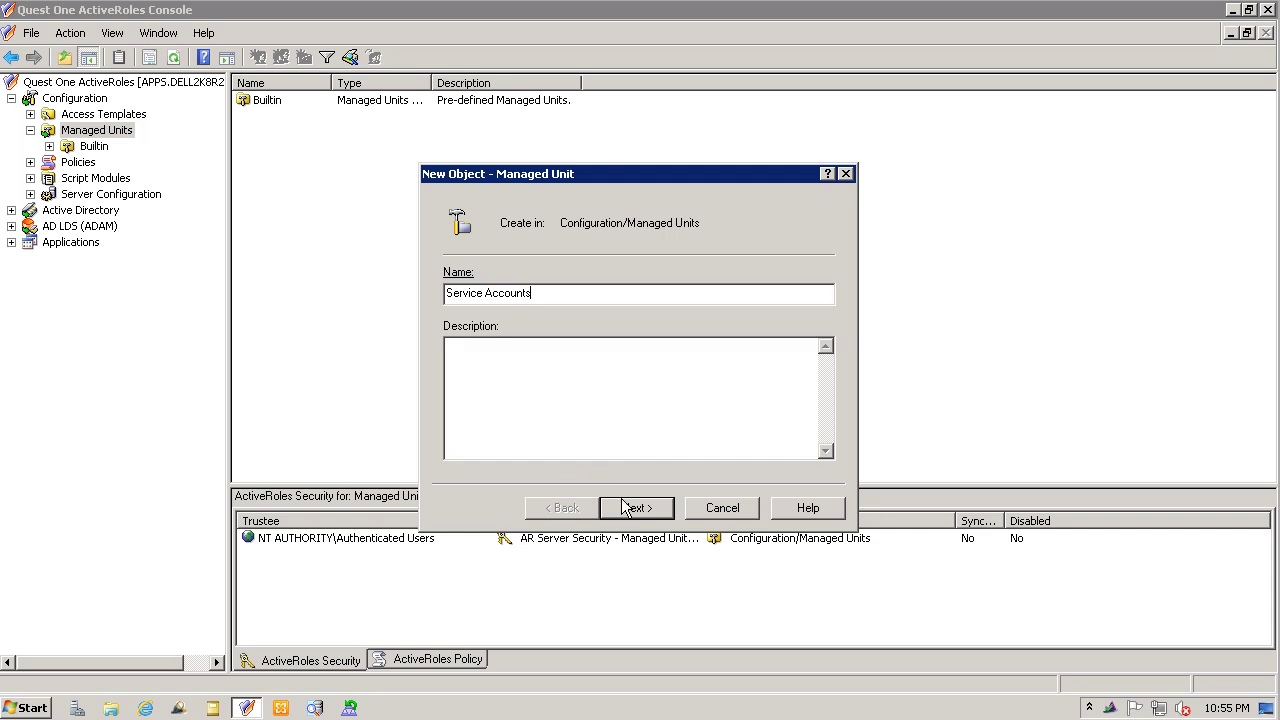
left_click(631, 510)
left_click(514, 446)
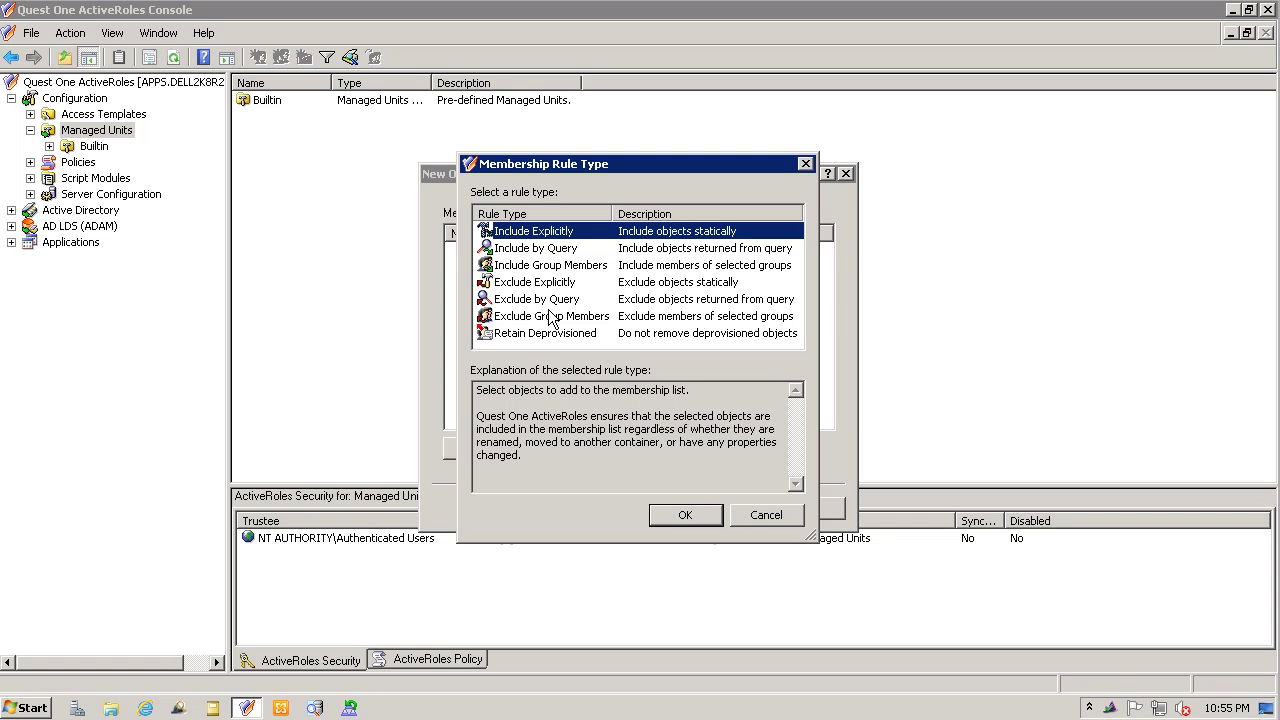
left_click(550, 252)
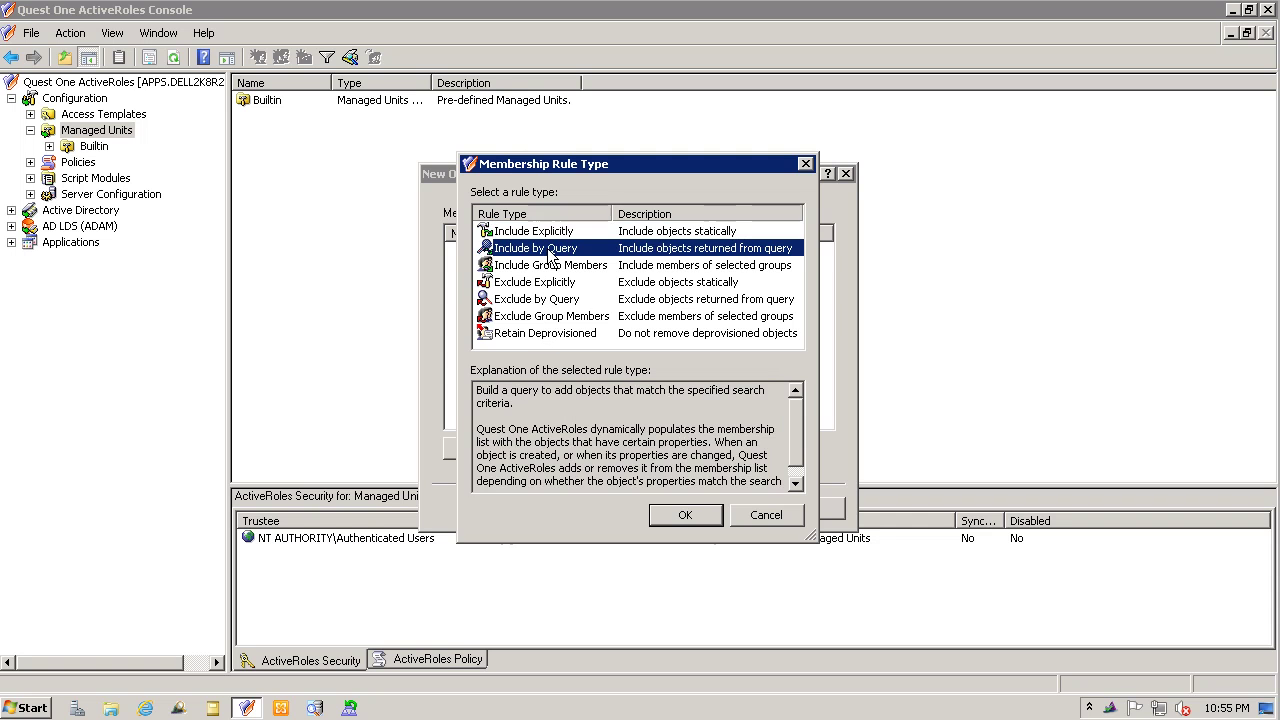
left_click(672, 516)
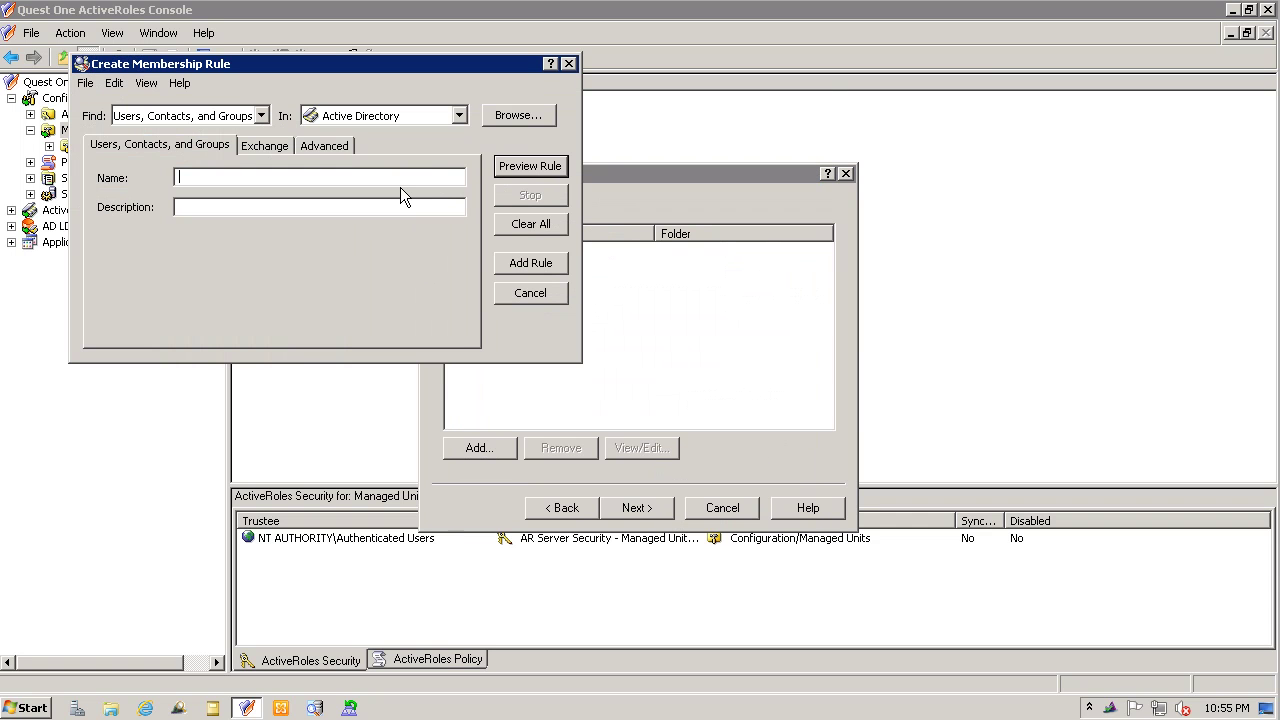
Filter members by Logon Name (pre-Windows 2000) starting with 'Srvc', preview, and finish the unit.
left_click(334, 147)
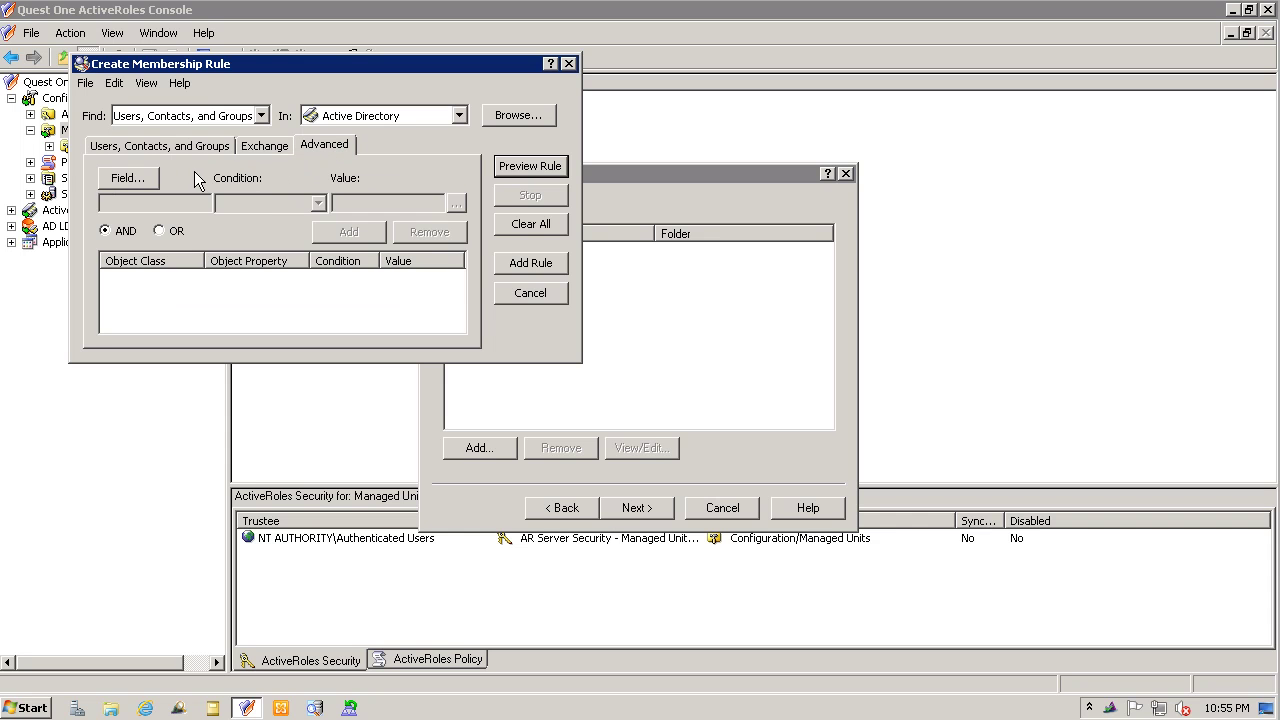
left_click(150, 177)
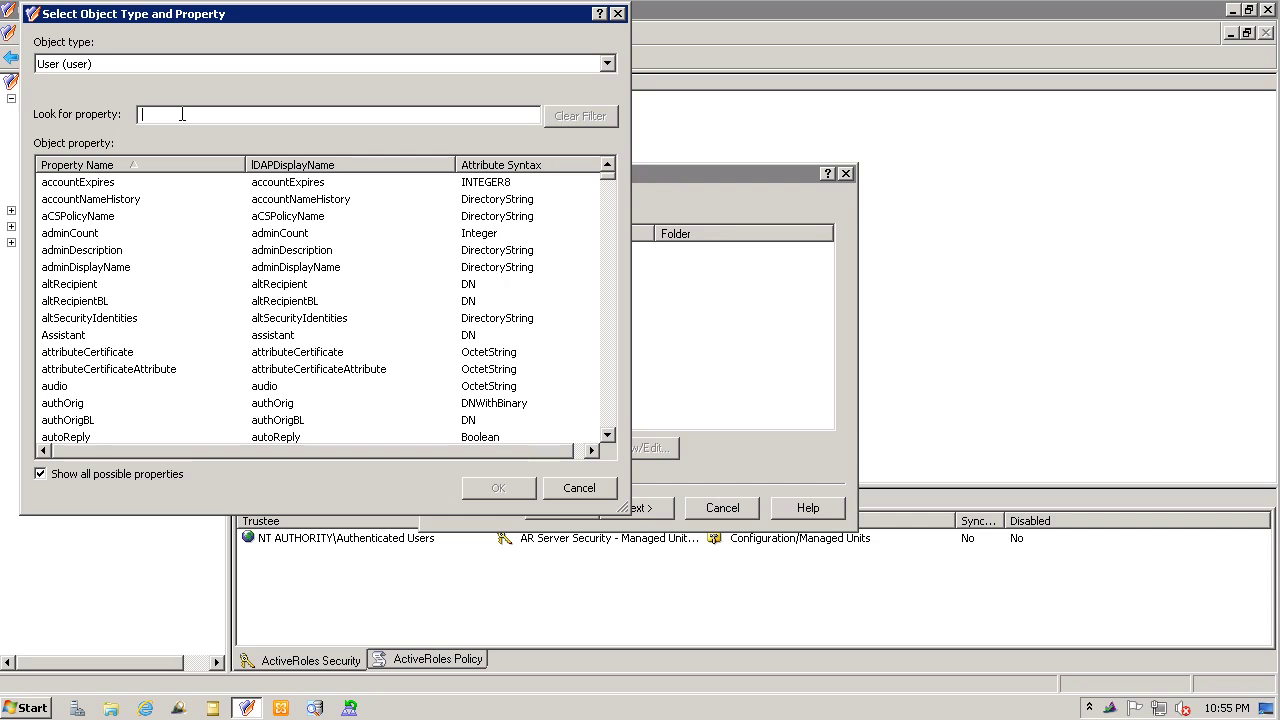
type("sam")
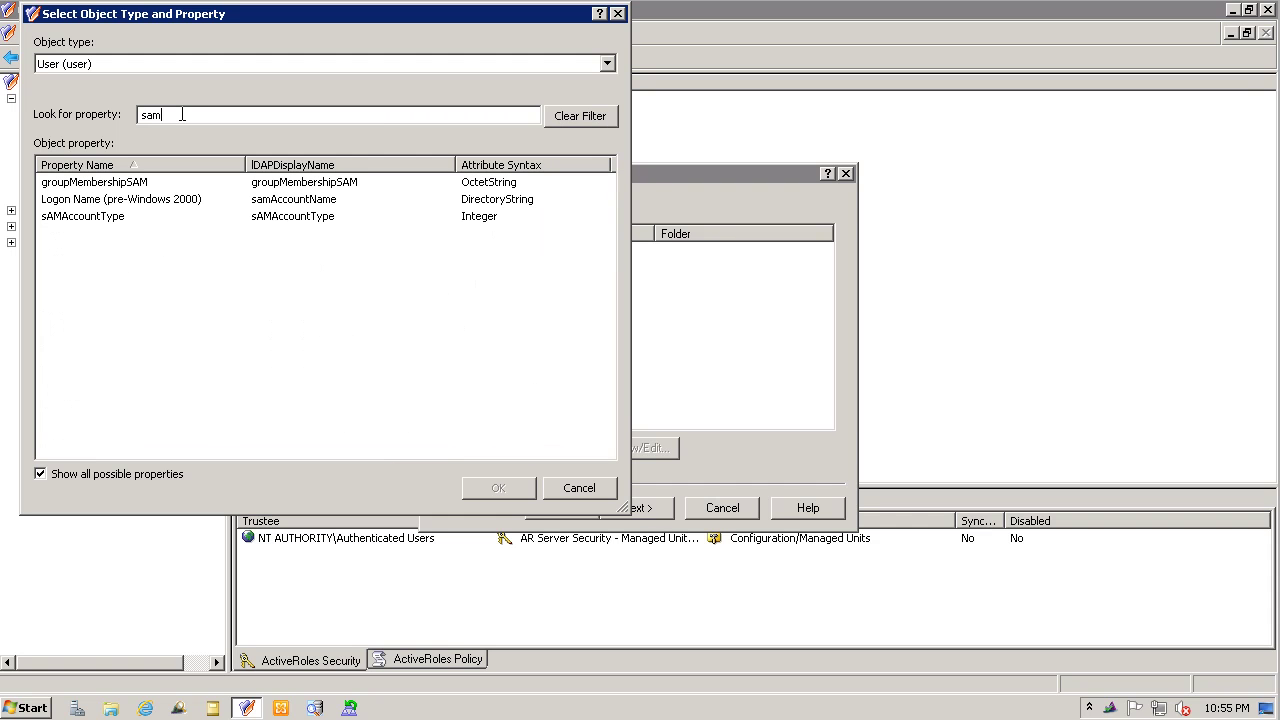
double_click(157, 207)
left_click(352, 205)
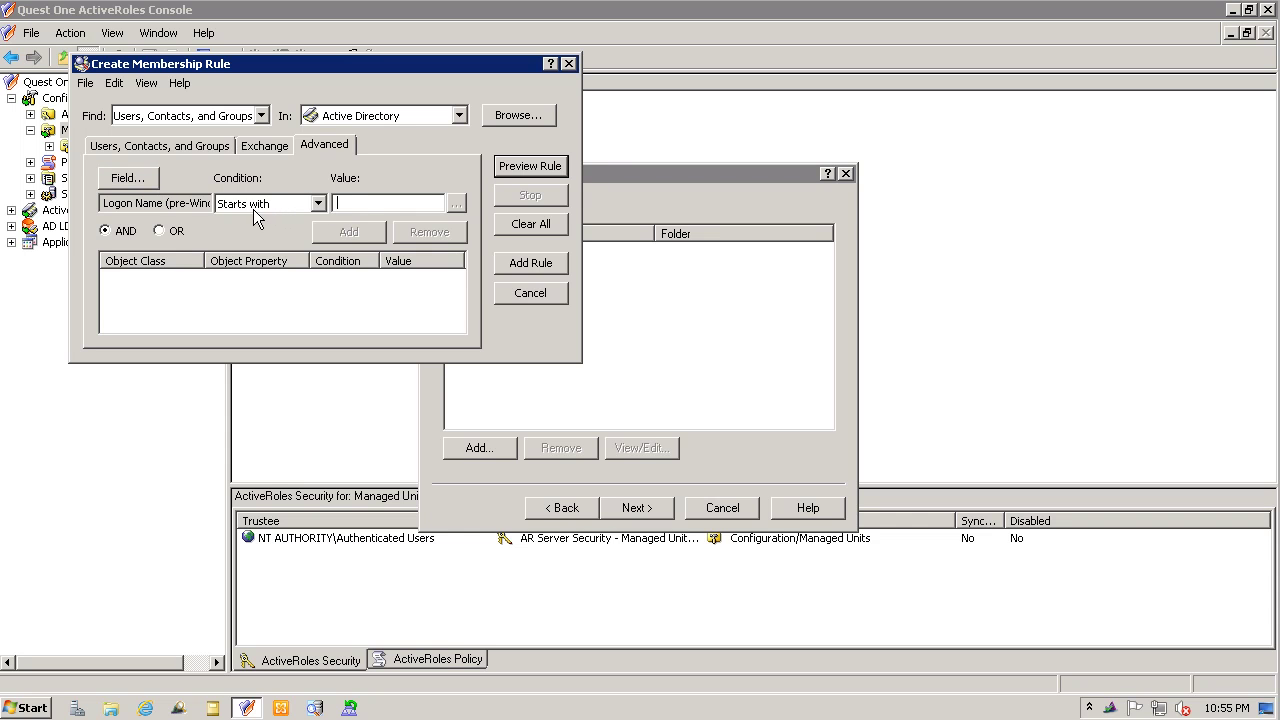
type("Srvc")
left_click(357, 236)
left_click(527, 168)
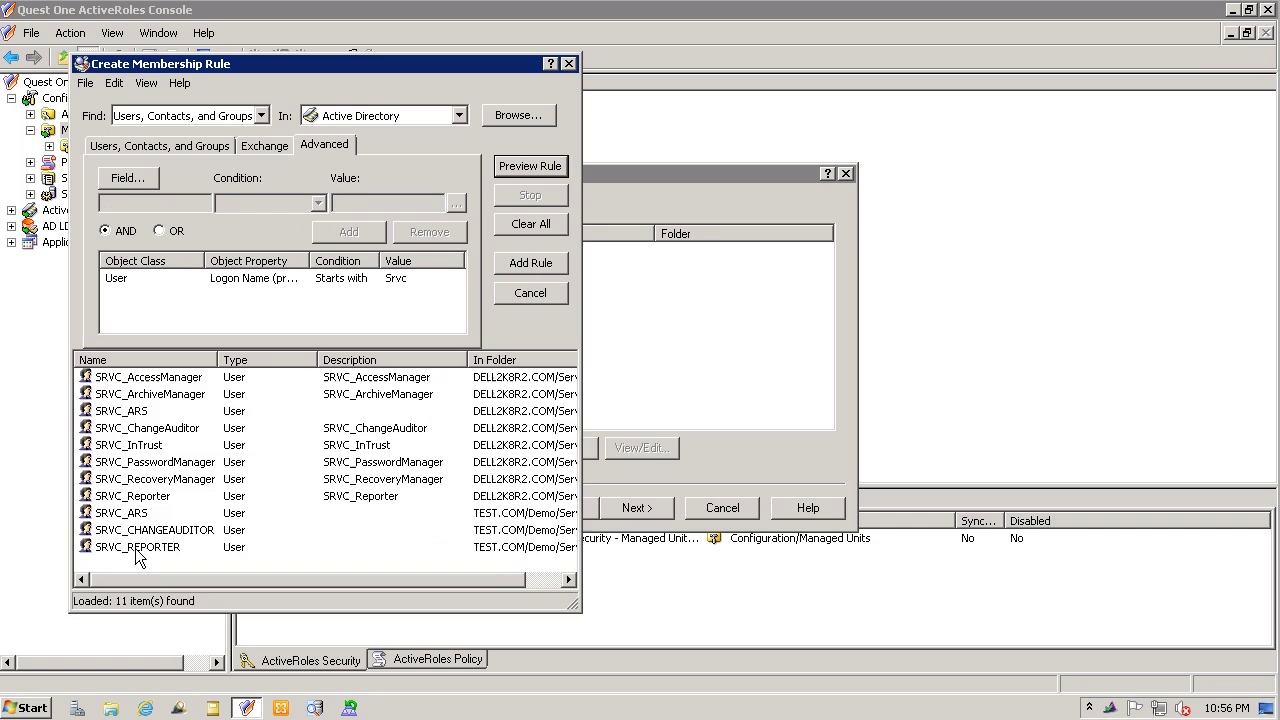
left_click(526, 266)
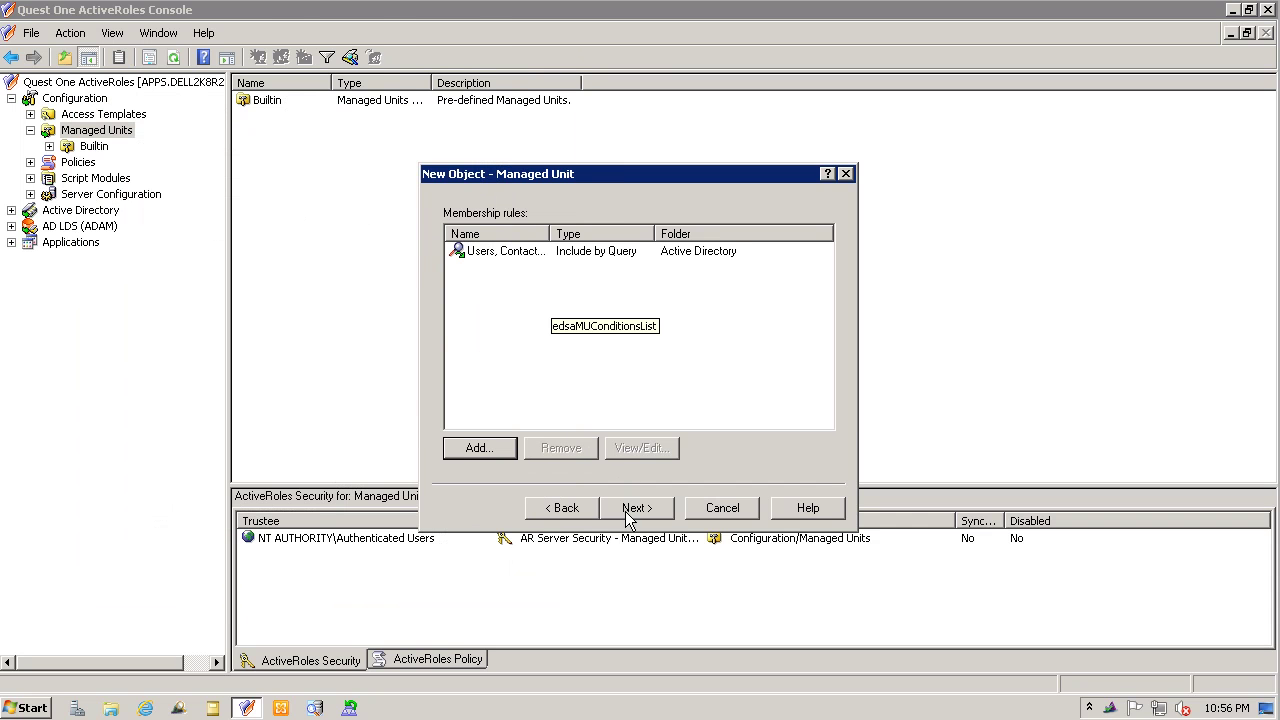
left_click(636, 508)
left_click(636, 508)
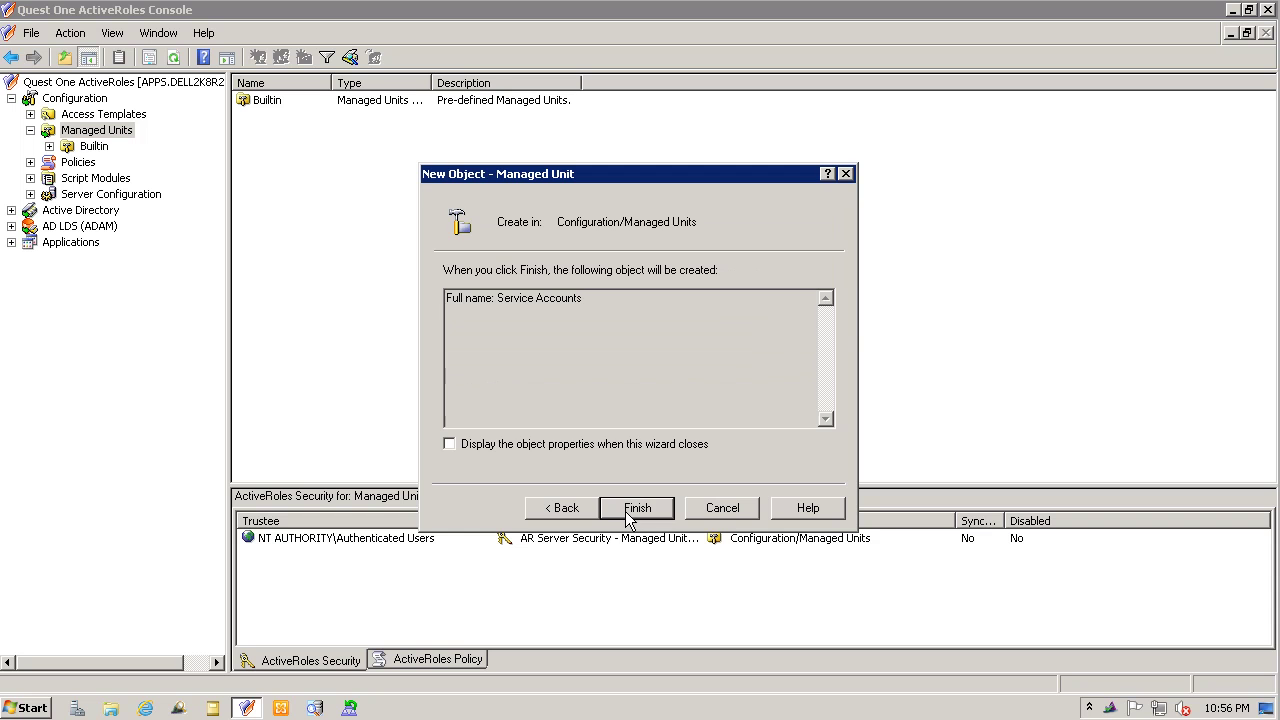
left_click(626, 510)
List the Service Accounts members and inspect the TEST.COM SRVC_ARS account's security.
left_click(119, 163)
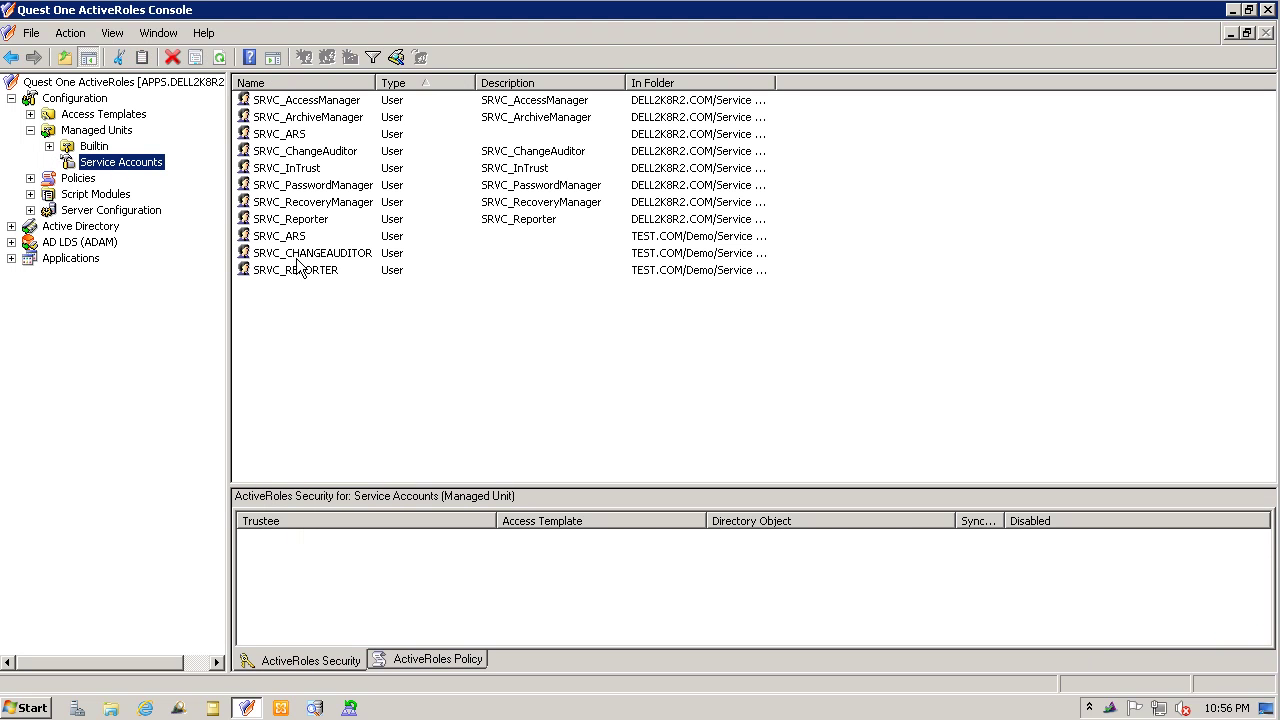
left_click(776, 86)
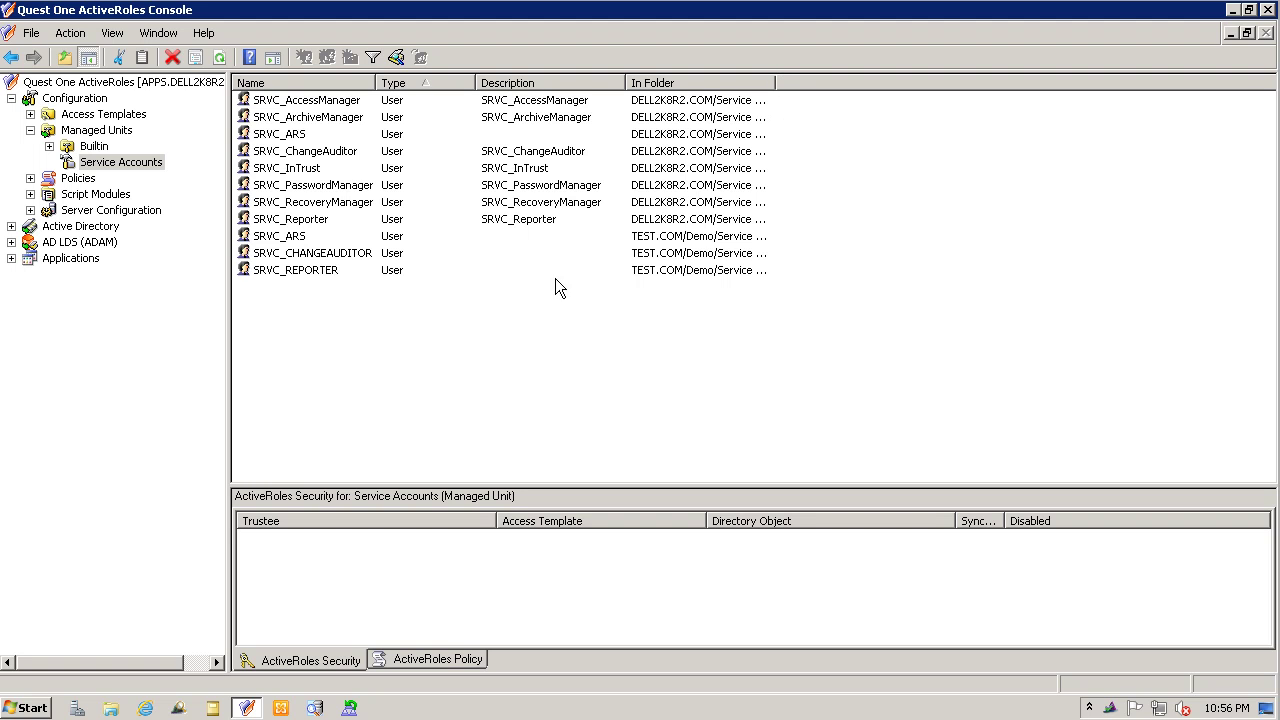
left_click(634, 240)
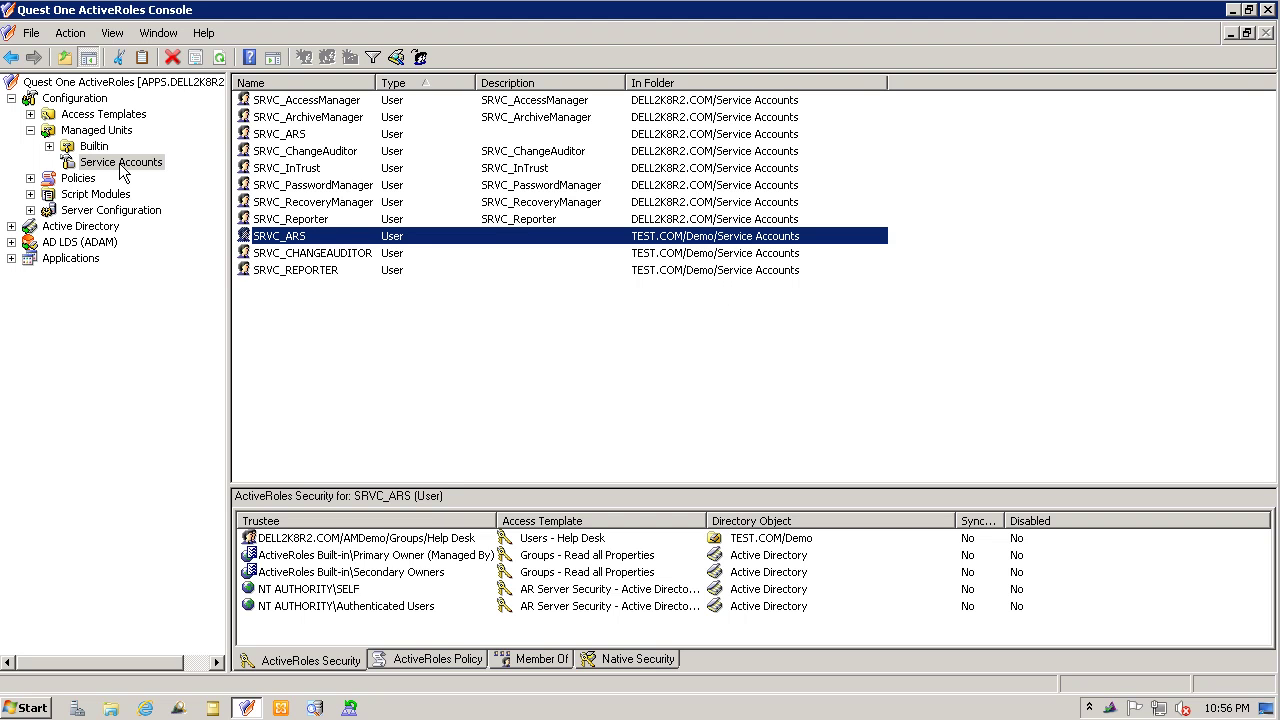
Launch a new delegation on Service Accounts and resolve the admin user as the trustee.
right_click(120, 167)
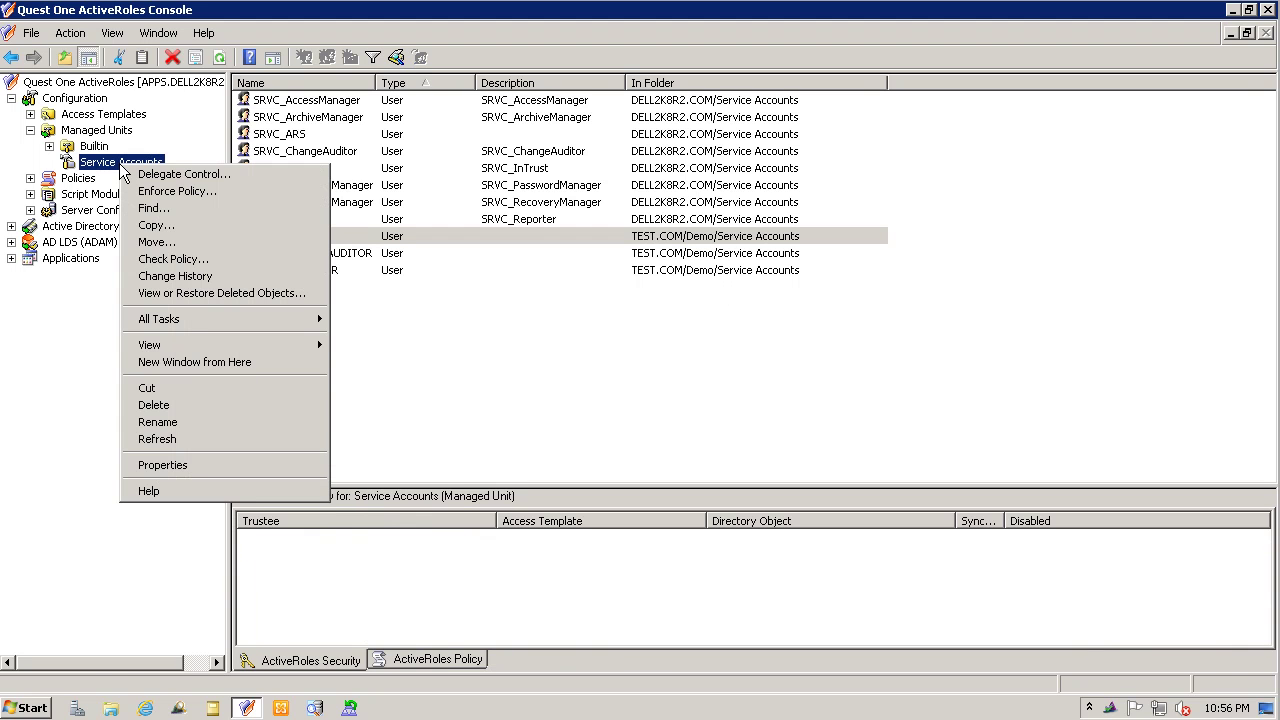
left_click(139, 170)
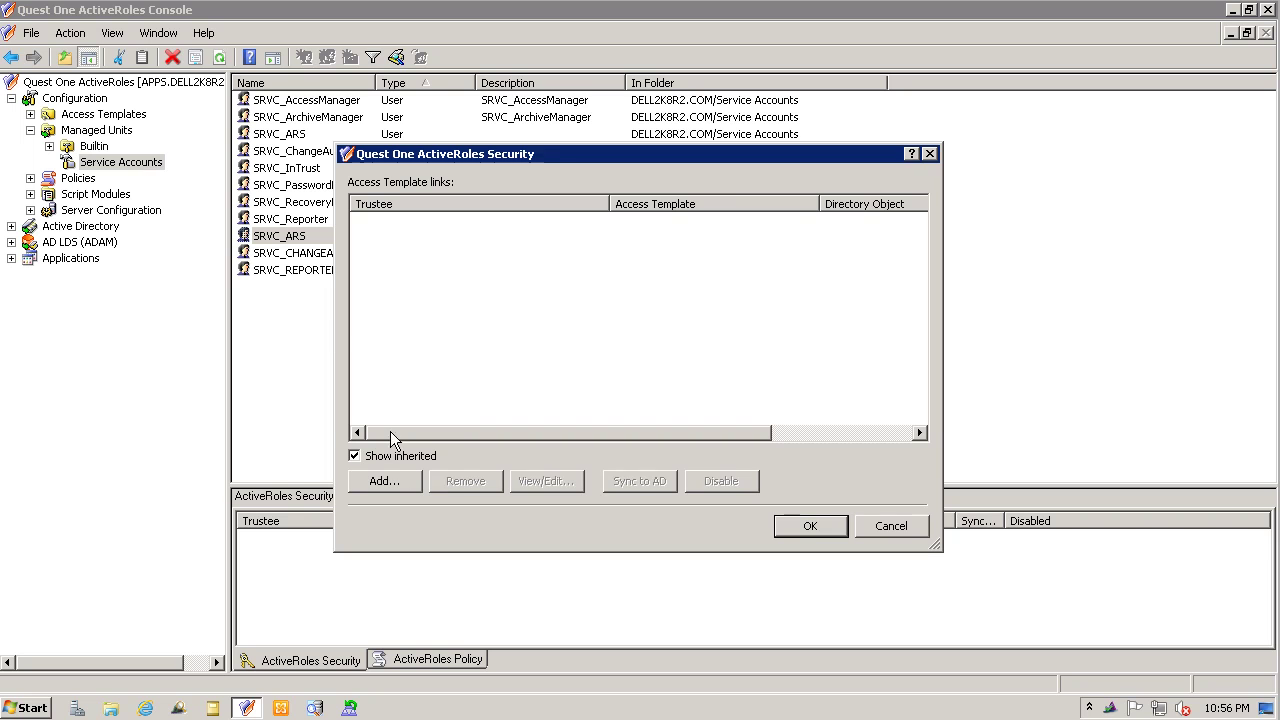
left_click(404, 479)
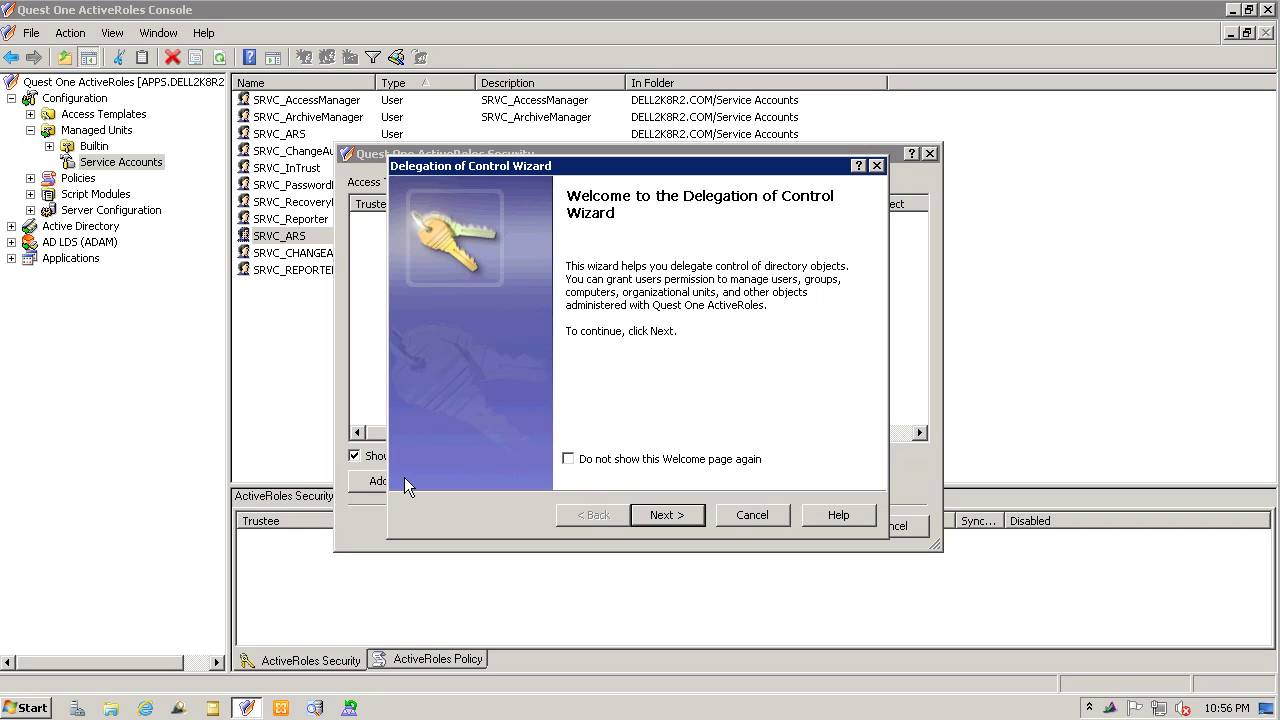
left_click(640, 516)
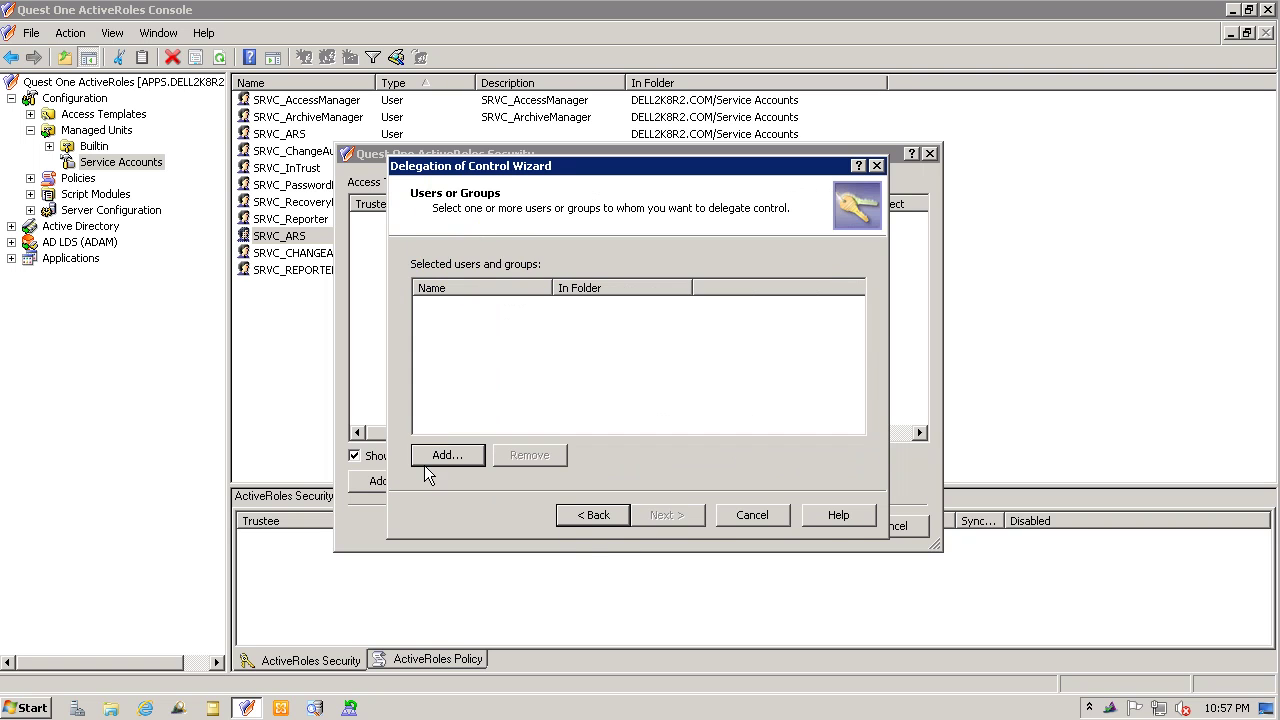
left_click(443, 457)
type("JOe Admin")
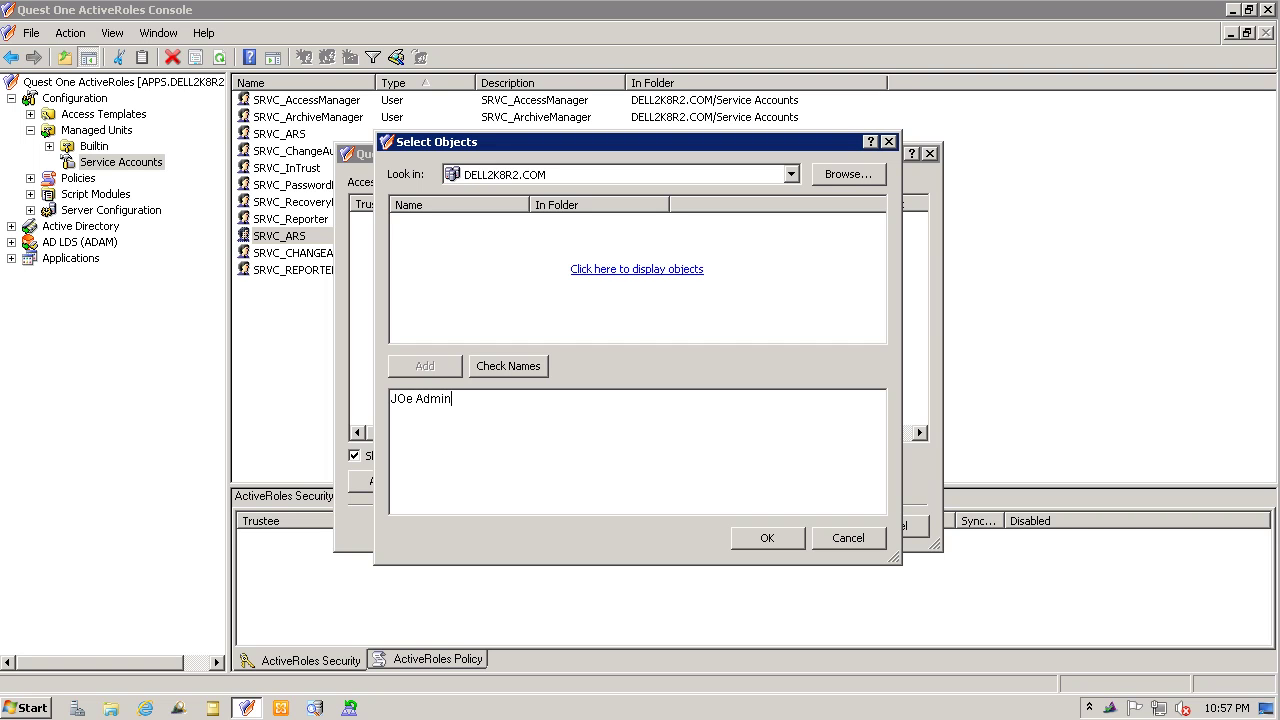
left_click(501, 377)
left_click(761, 538)
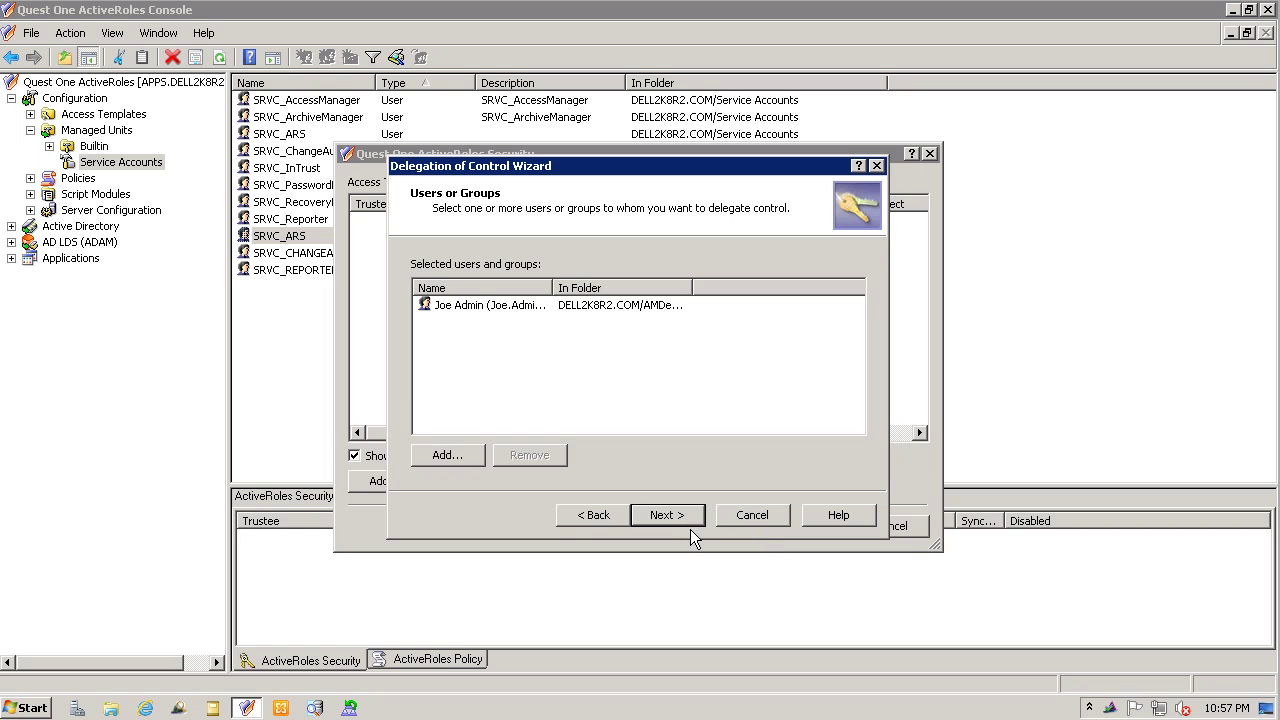
Expand the Active Directory templates and tick All Objects - Full Control.
left_click(666, 515)
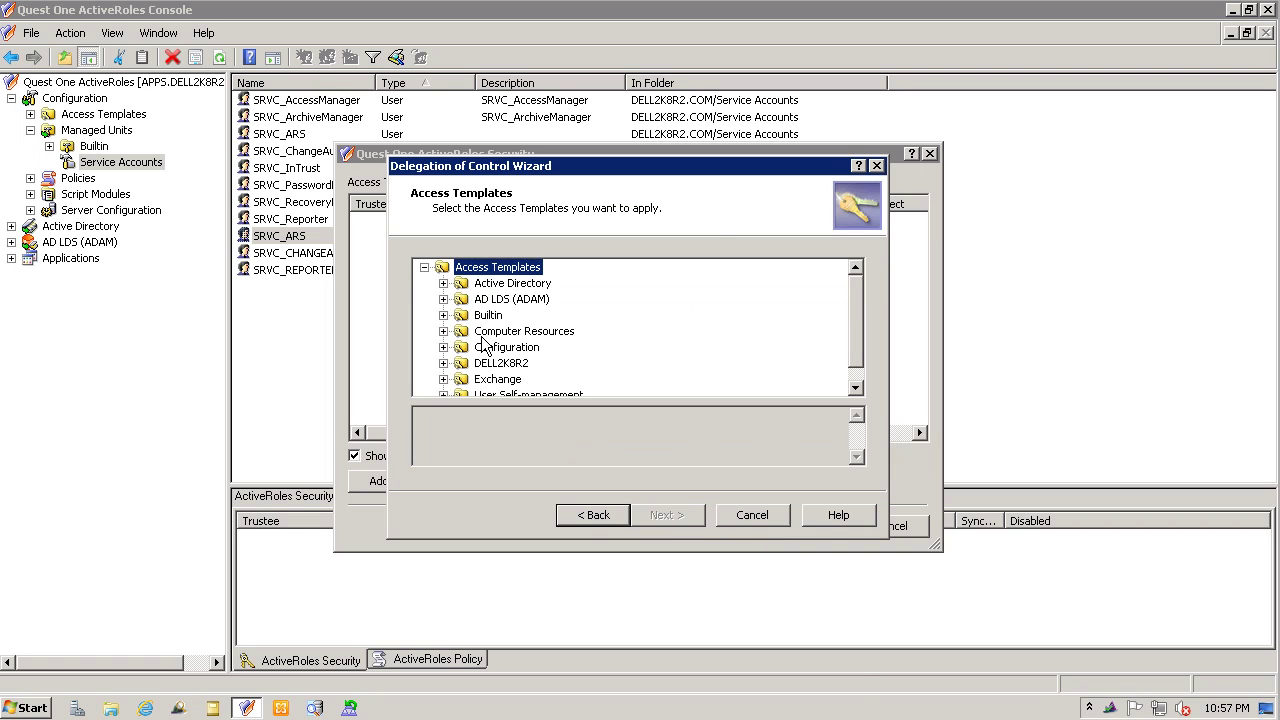
left_click(443, 283)
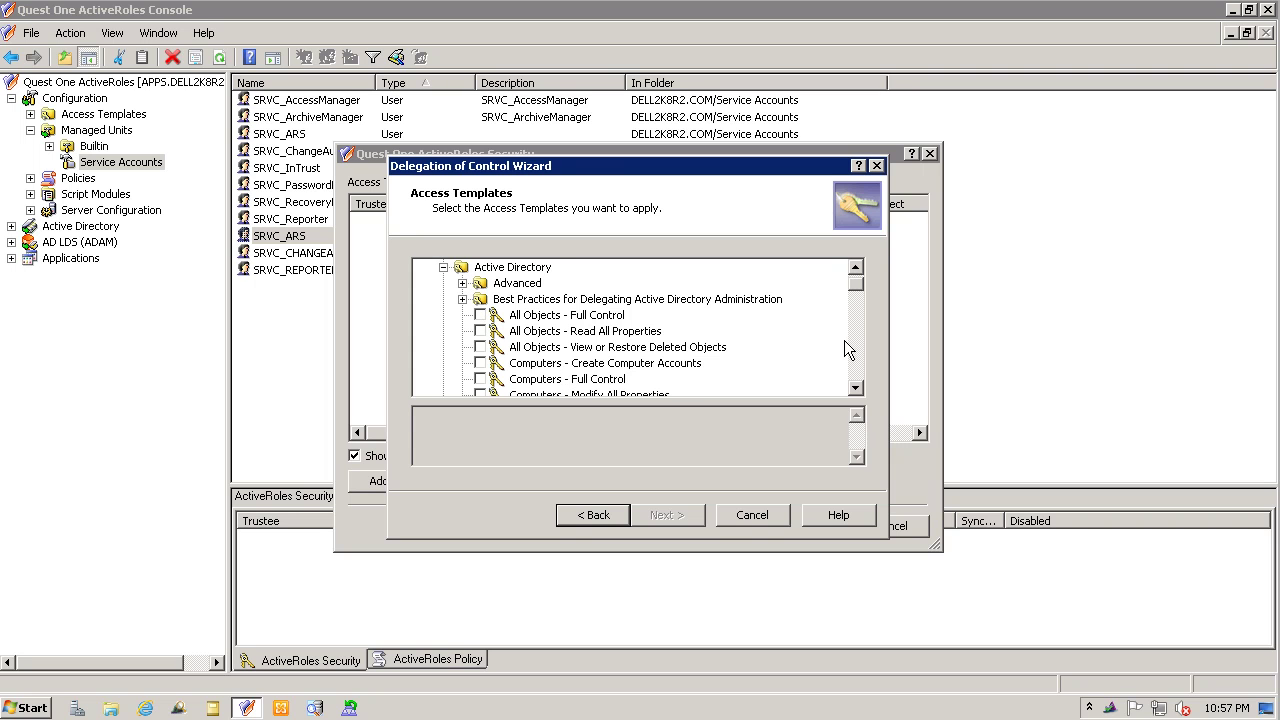
left_click(860, 362)
left_click(860, 362)
left_click(860, 362)
left_click(860, 362)
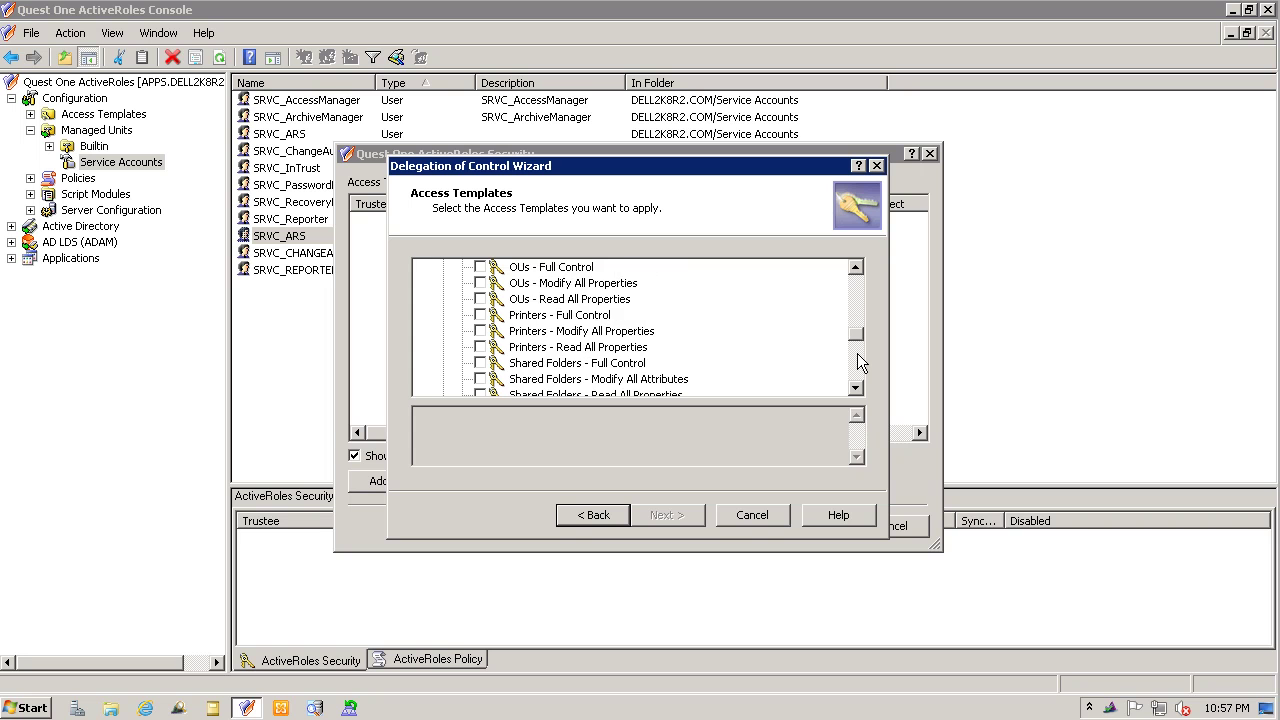
left_click(860, 362)
left_click(860, 362)
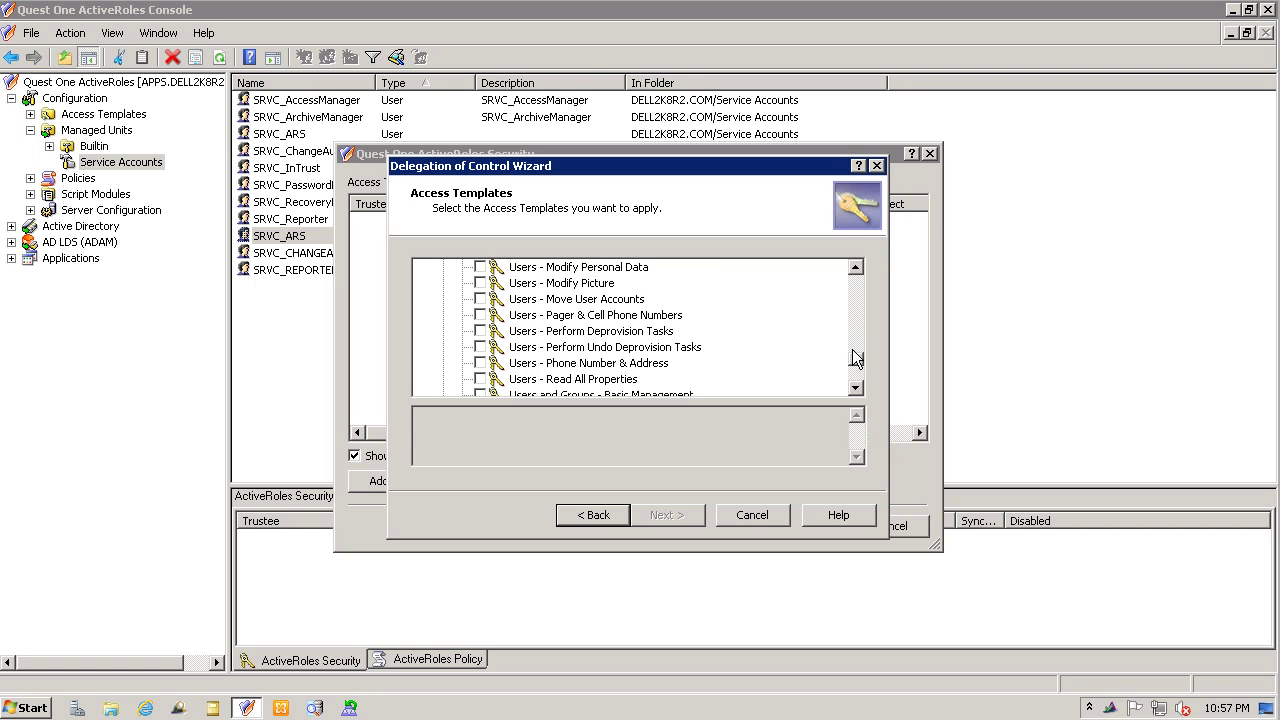
left_click(861, 304)
left_click(859, 294)
left_click(859, 294)
left_click(859, 294)
left_click(857, 291)
left_click(856, 287)
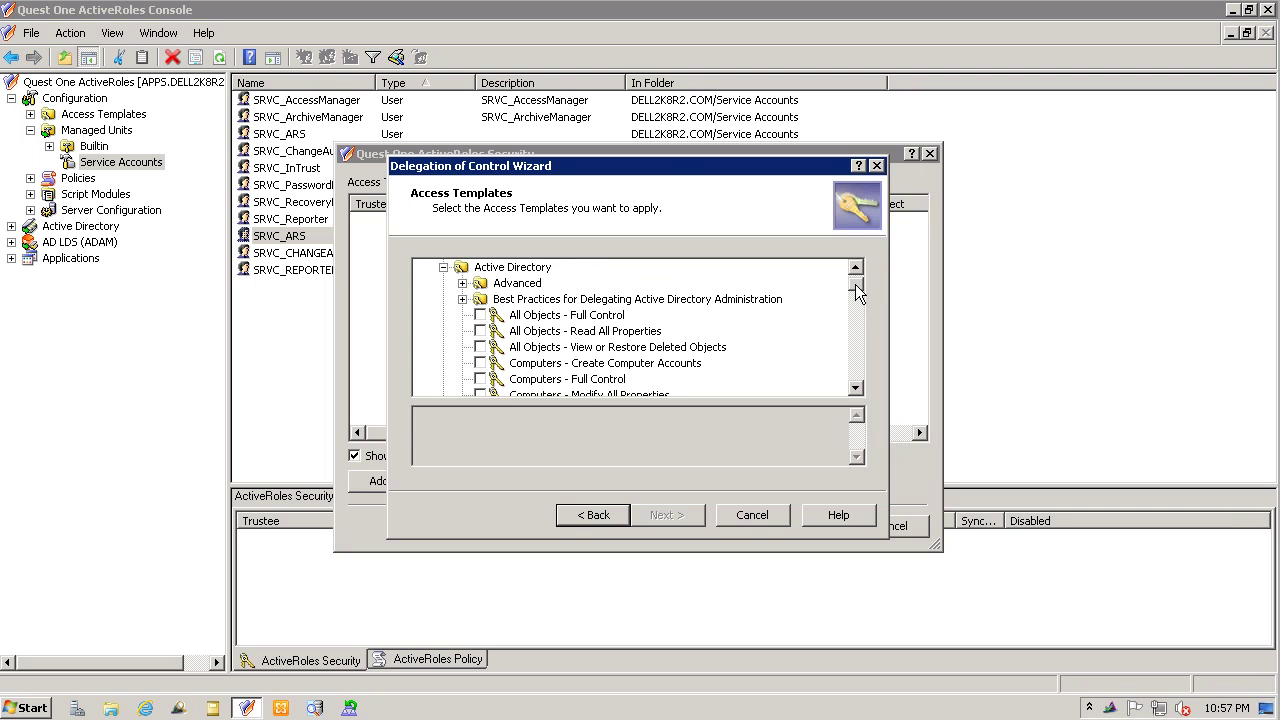
left_click(480, 315)
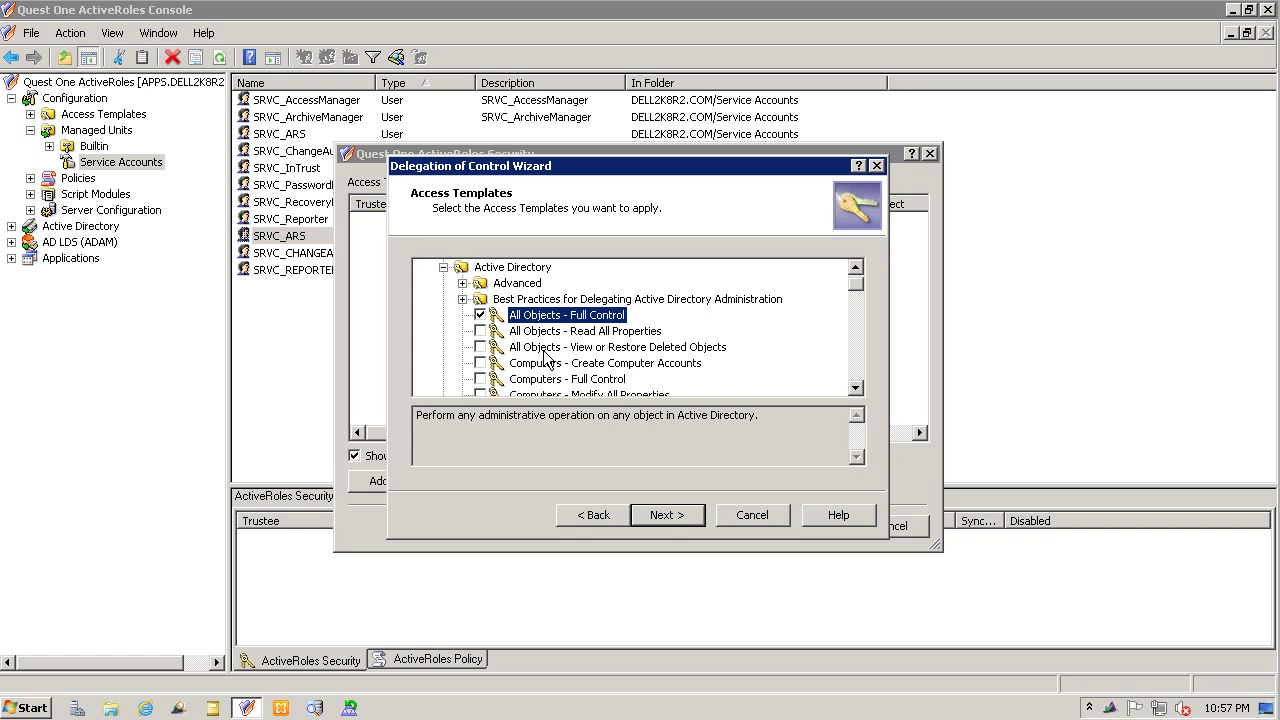
Keep default inheritance and propagation, finish the wizard, and apply the delegation.
left_click(664, 515)
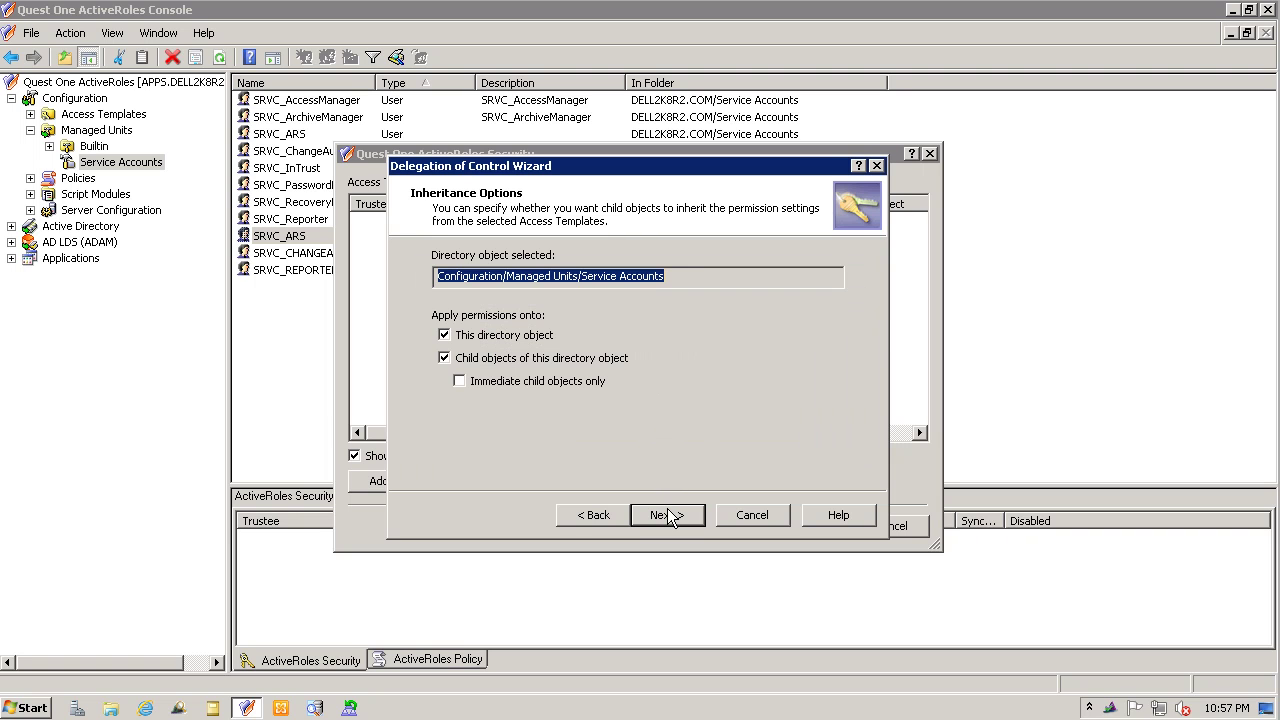
left_click(667, 515)
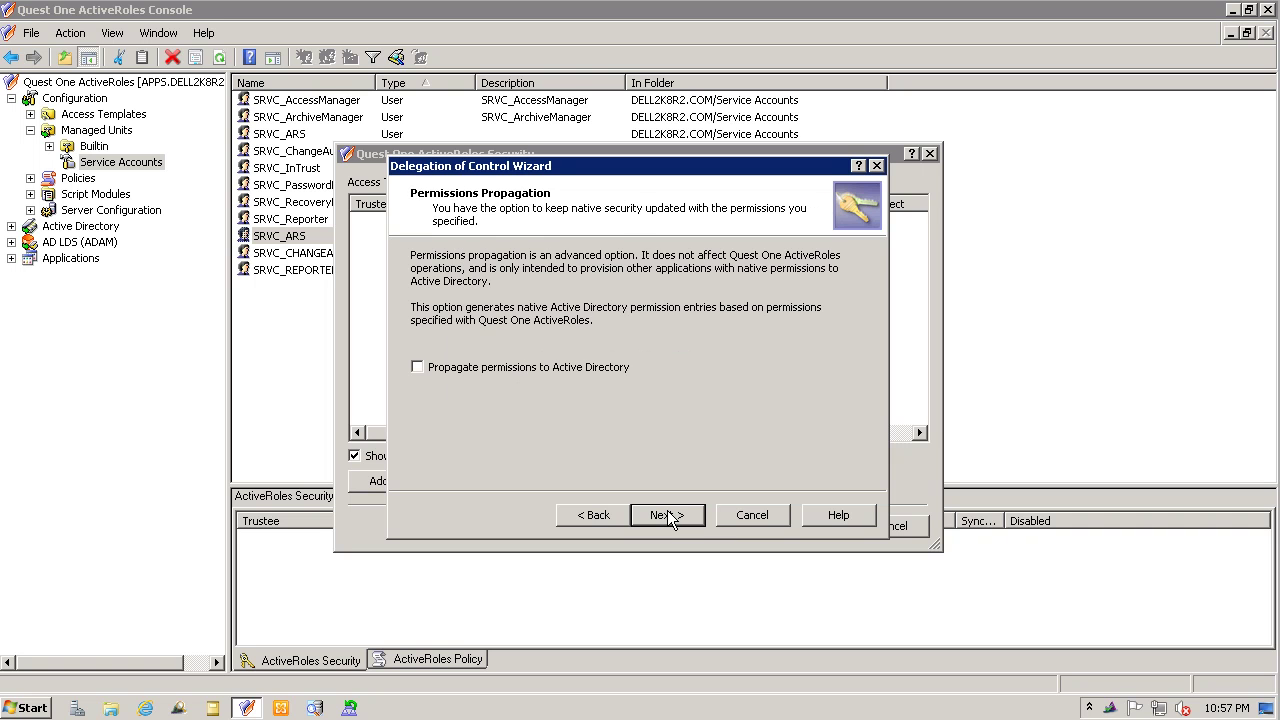
left_click(670, 518)
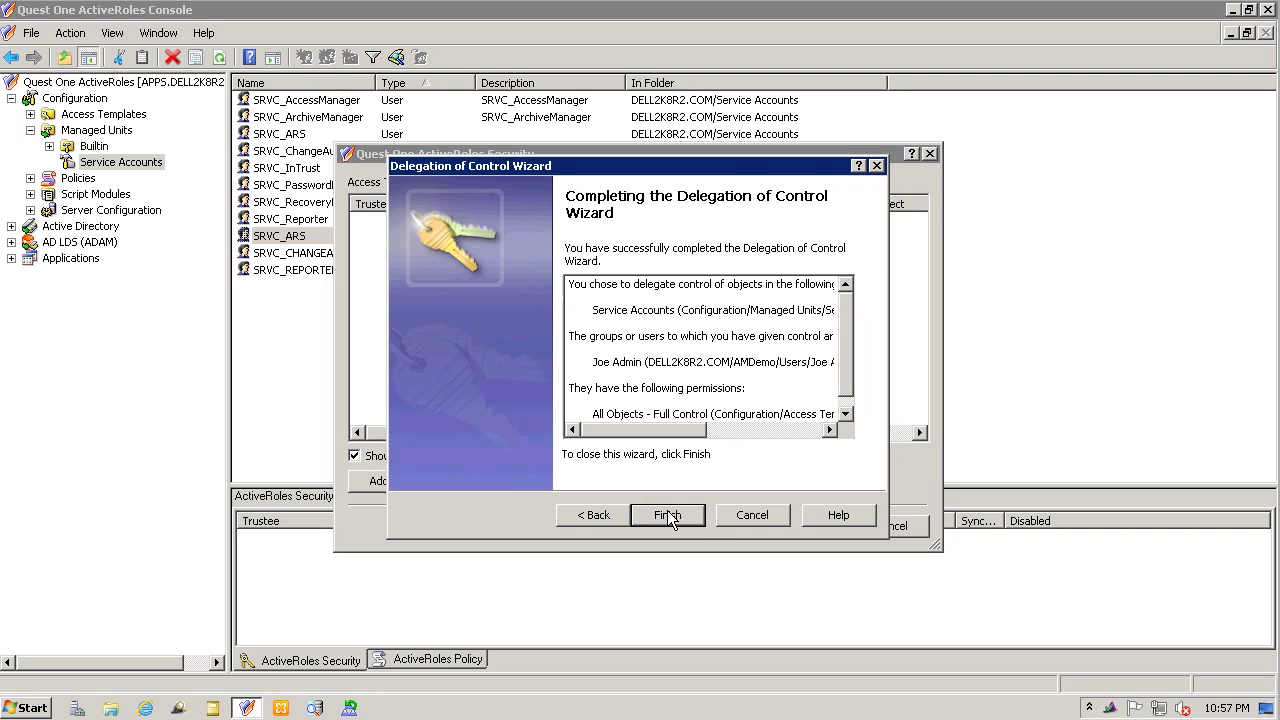
left_click(667, 515)
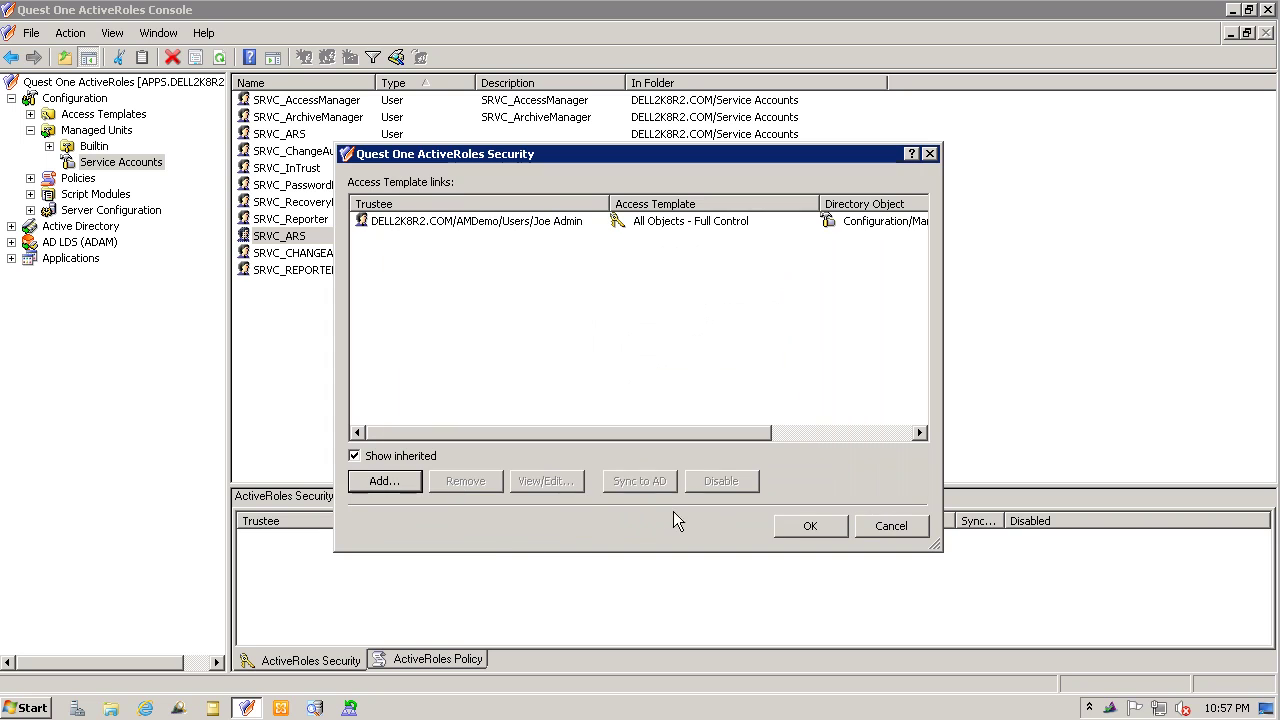
left_click(806, 527)
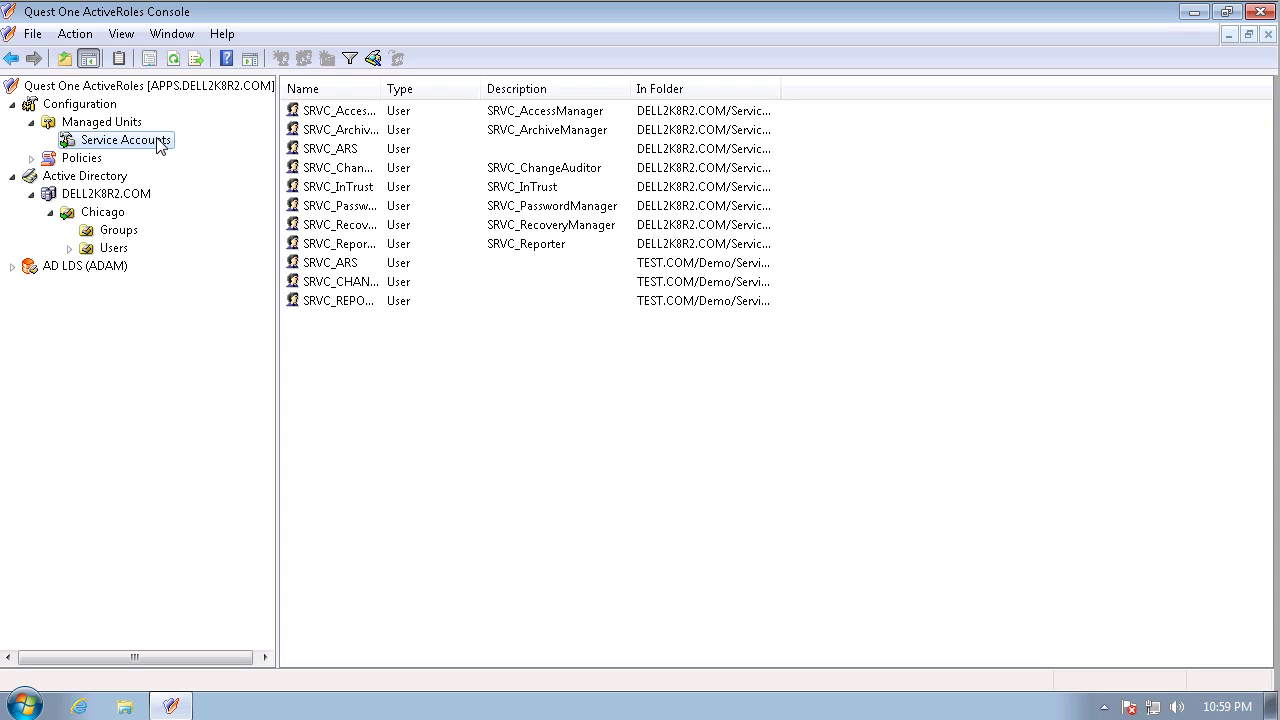
Auto-fit the Name column so full SRVC account names show.
double_click(382, 89)
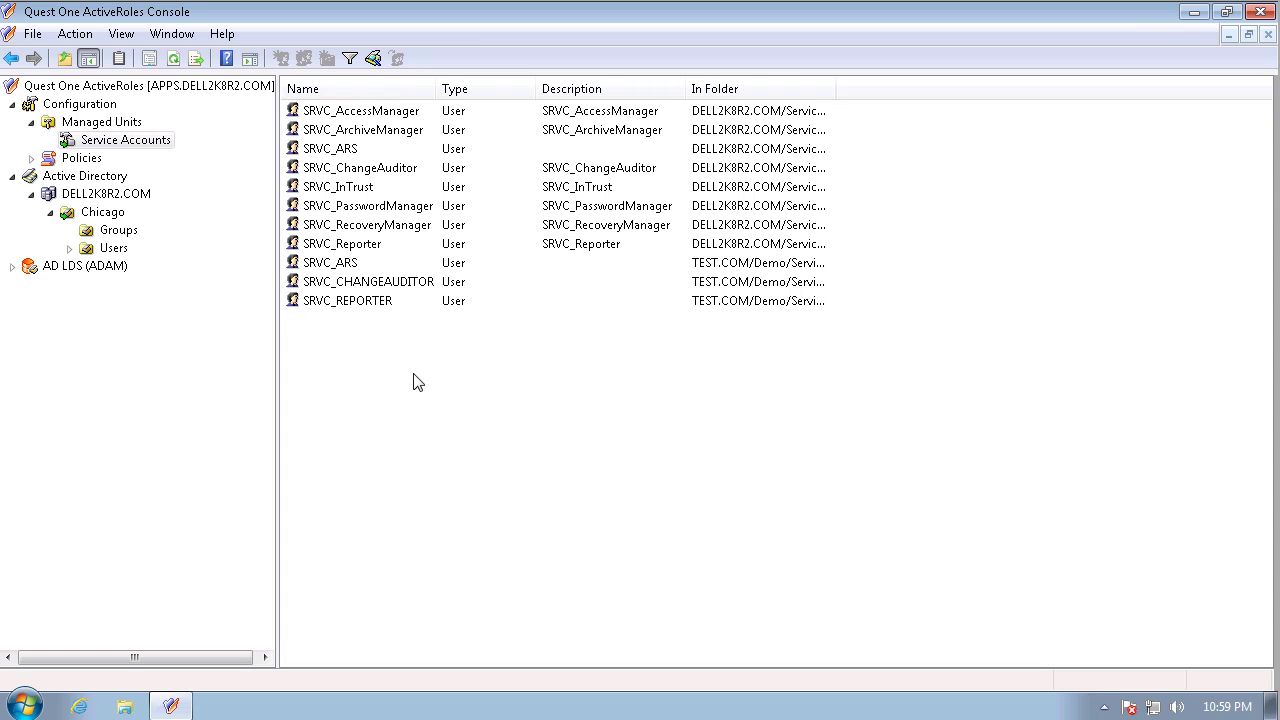